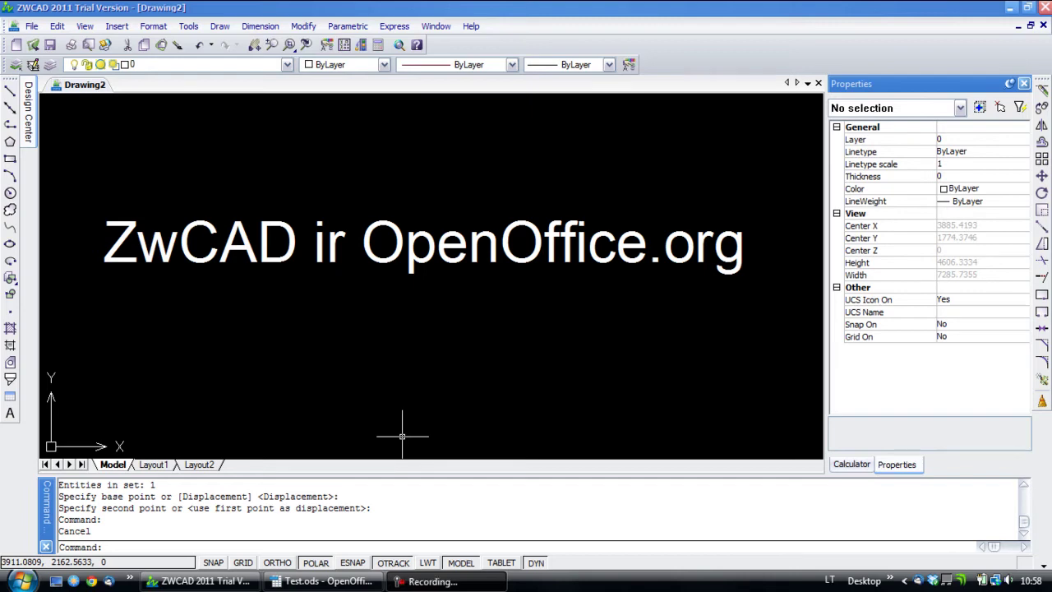
# Copy the SN-1 steel table range A1:G20 from Test.ods in Calc.
pyautogui.click(296, 8)
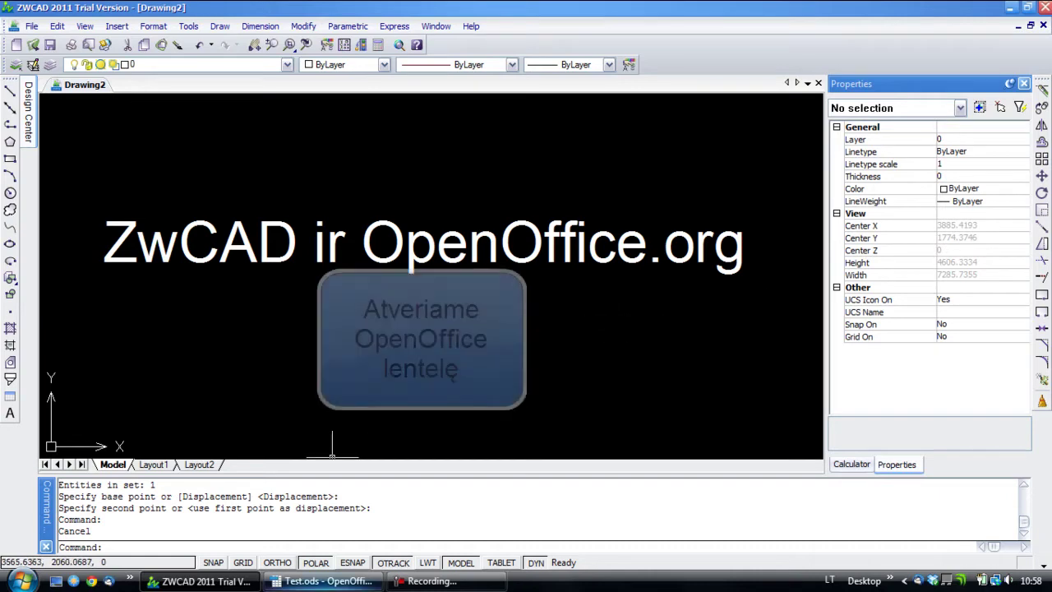
pyautogui.click(325, 581)
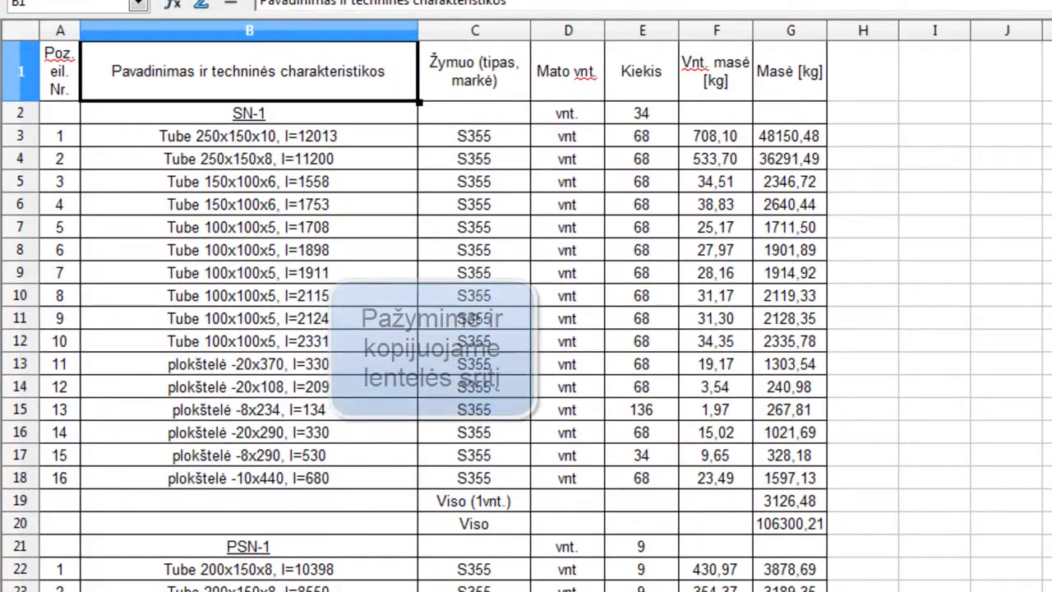
pyautogui.moveTo(64, 57)
pyautogui.mouseDown()
pyautogui.moveTo(567, 432)
pyautogui.moveTo(534, 452)
pyautogui.mouseUp()
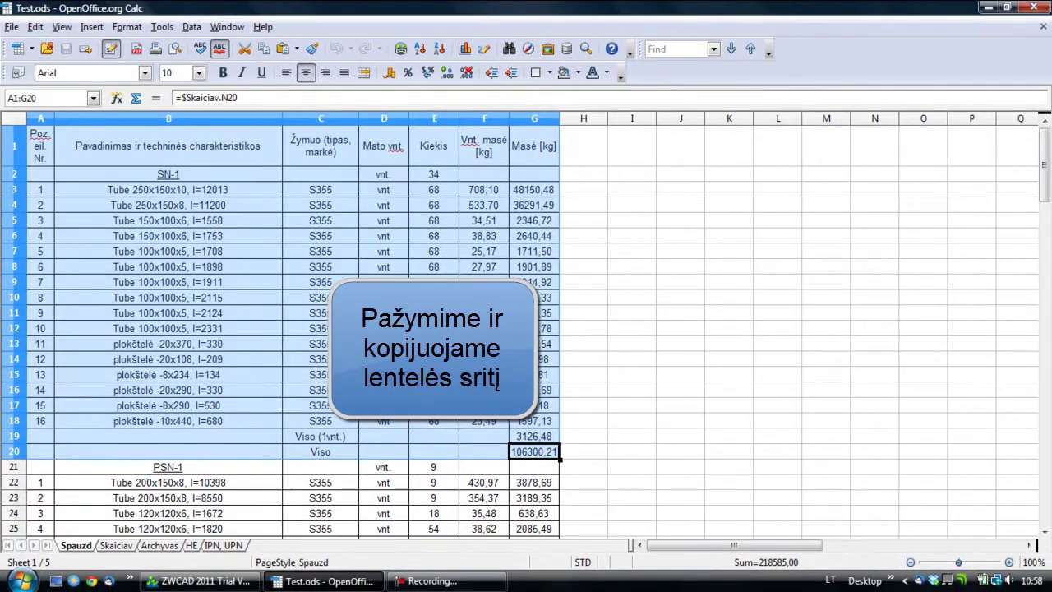
pyautogui.click(36, 26)
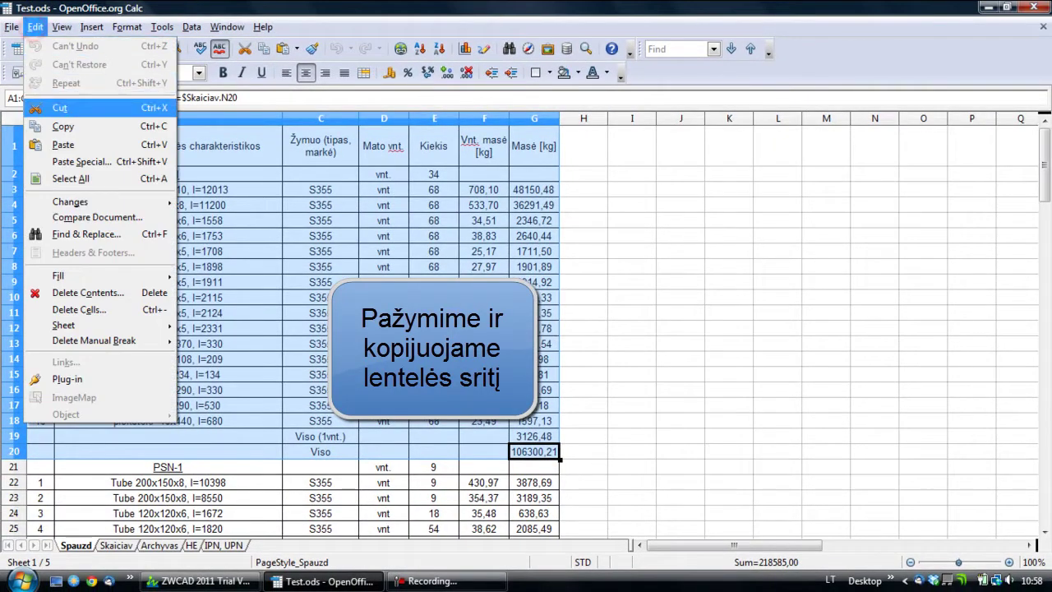
pyautogui.click(70, 122)
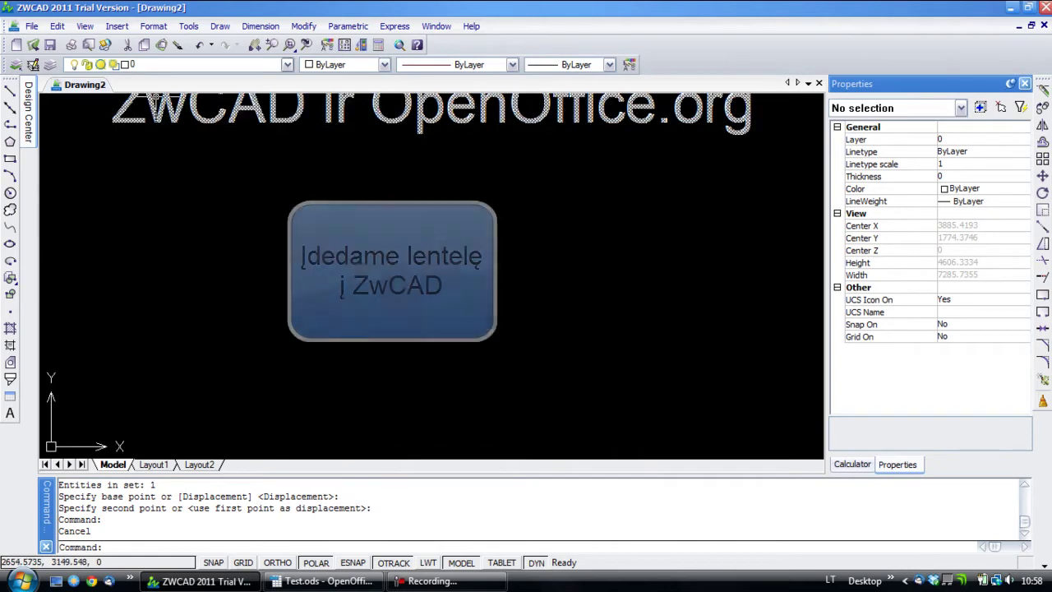
# Paste the copied table into Drawing2 as an OLE object and select it.
pyautogui.click(57, 26)
pyautogui.click(82, 141)
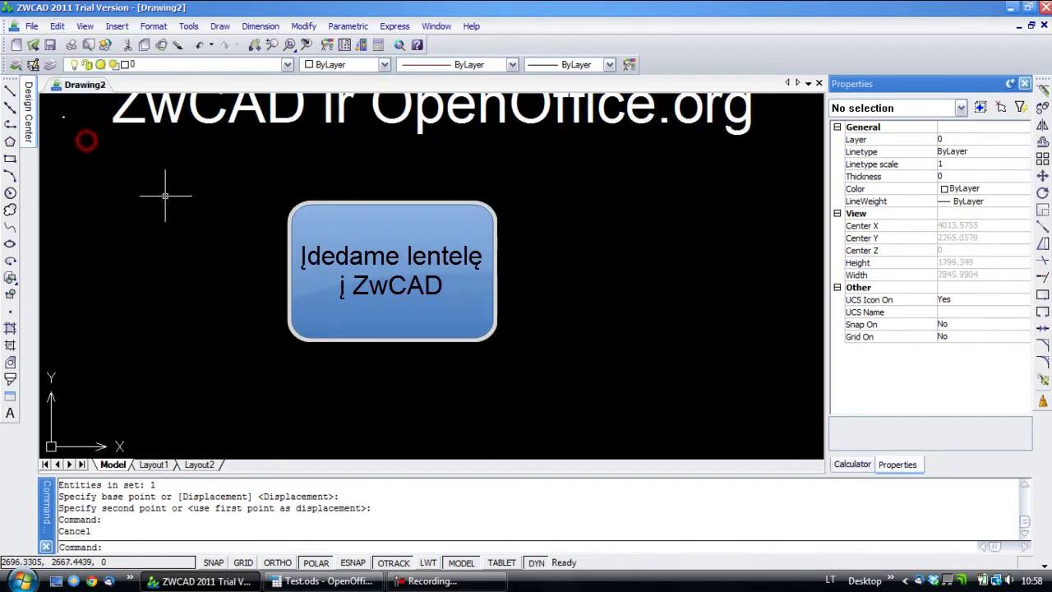
pyautogui.click(57, 109)
pyautogui.click(79, 126)
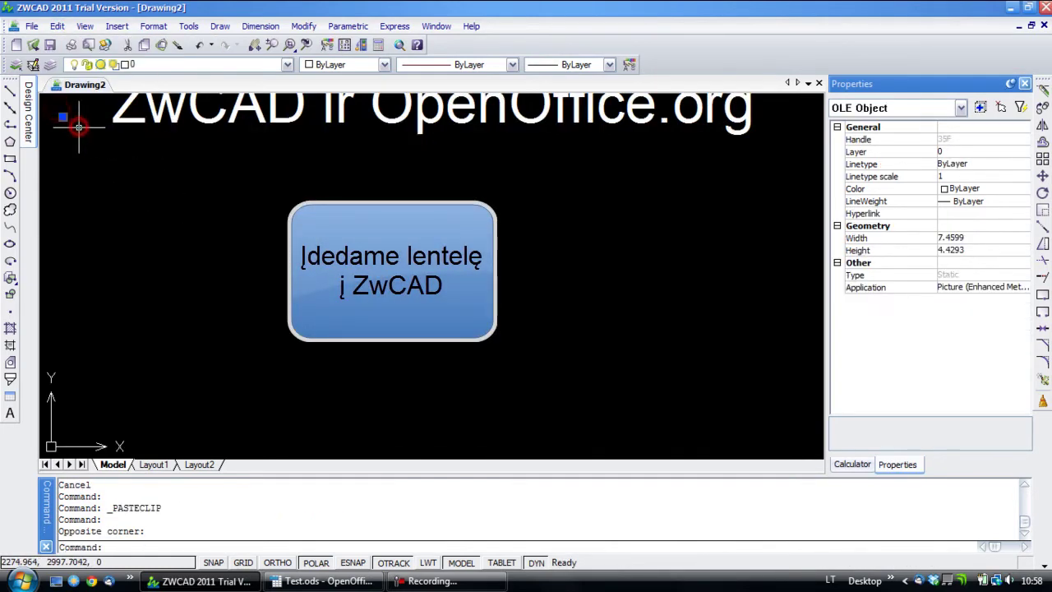
# Move the pasted table below the title with M, then grab its corner grip.
pyautogui.write('m')
pyautogui.press('Return')
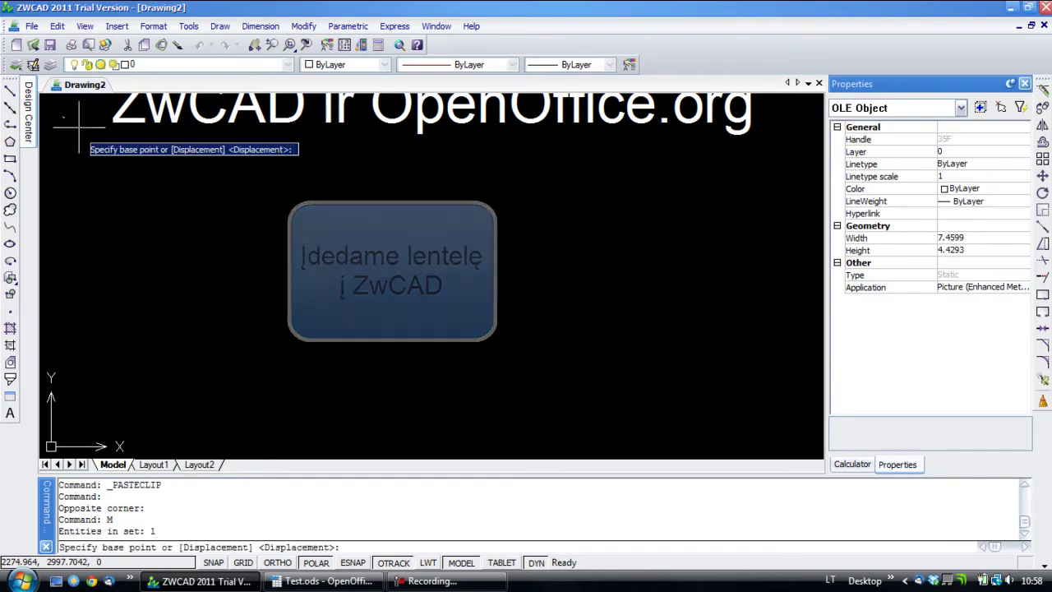
pyautogui.click(62, 121)
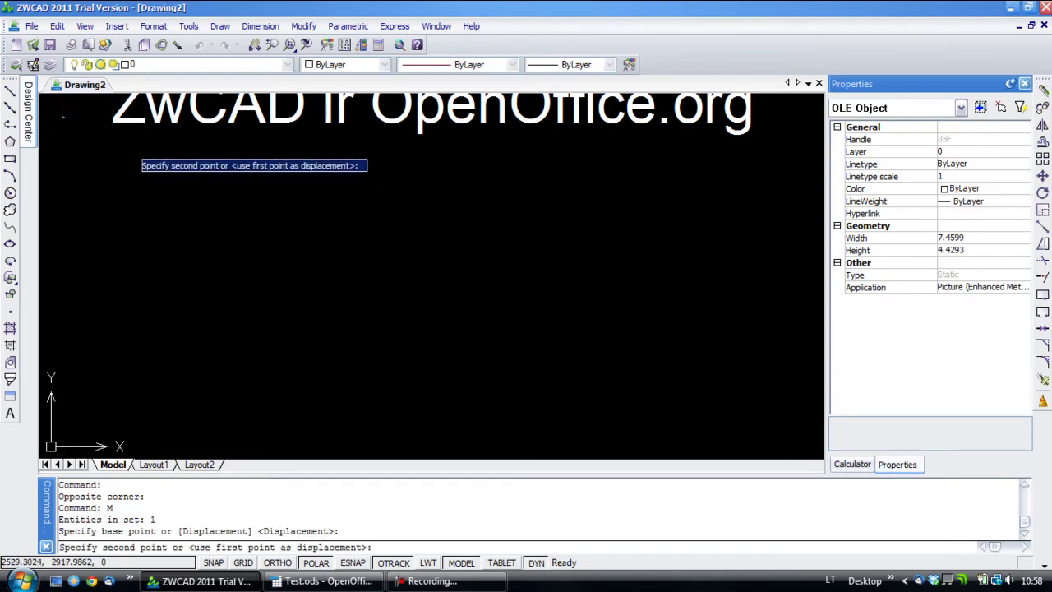
pyautogui.click(121, 142)
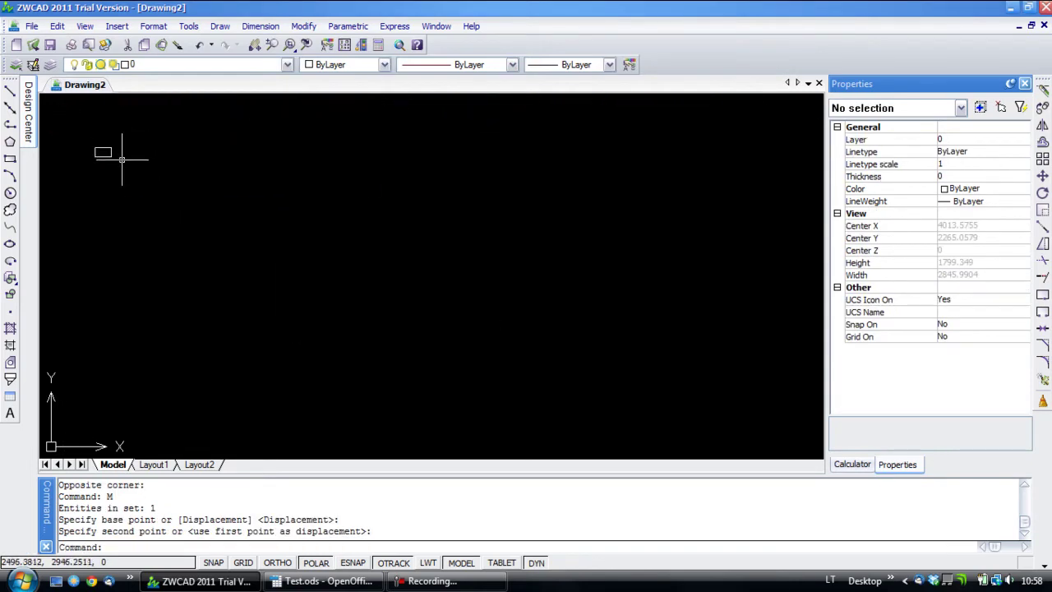
pyautogui.click(115, 152)
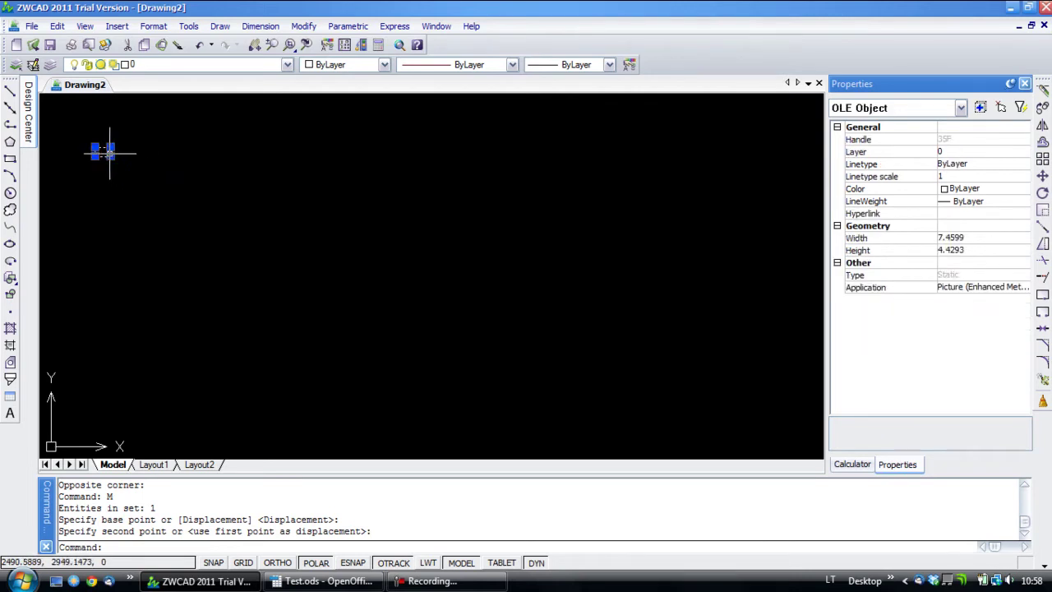
pyautogui.click(110, 154)
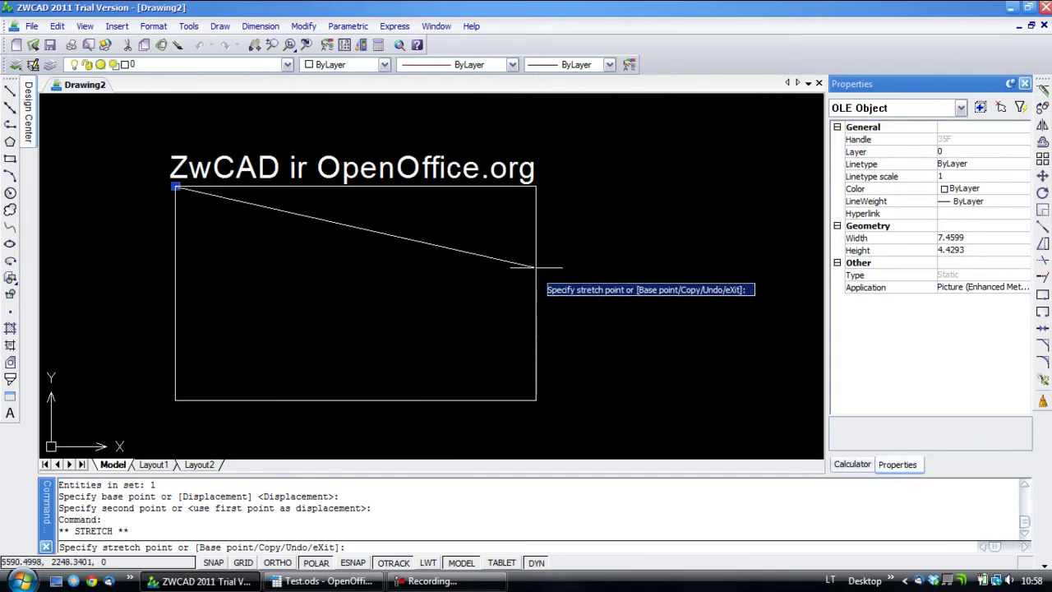
# Stretch the table to the full title width, then recentre the view and reselect it.
pyautogui.click(535, 267)
pyautogui.press('Escape')
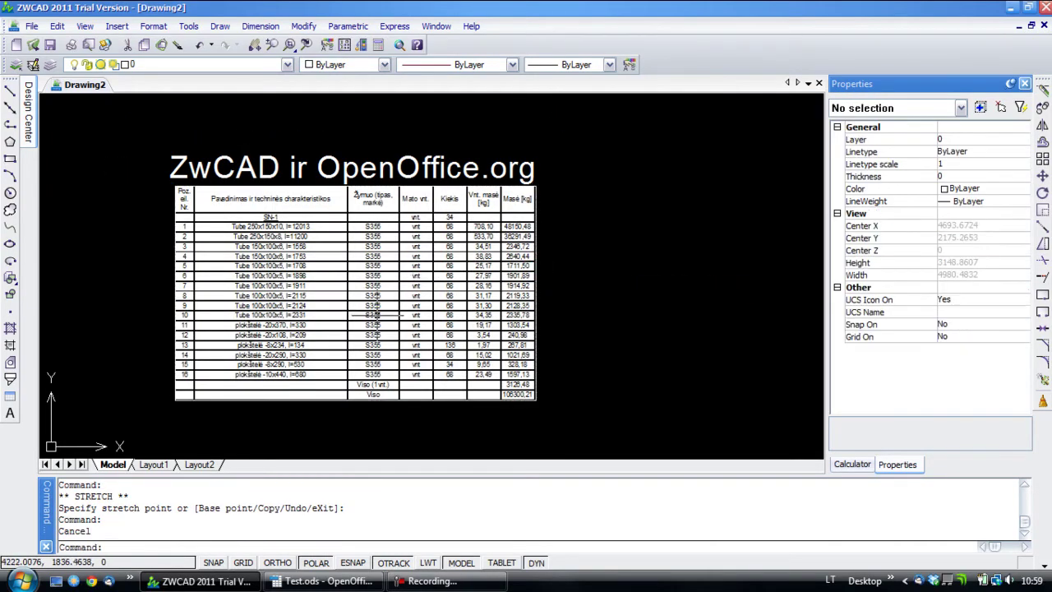
pyautogui.scroll(3, 355, 247)
pyautogui.scroll(-2, 345, 255)
pyautogui.scroll(-1, 342, 296)
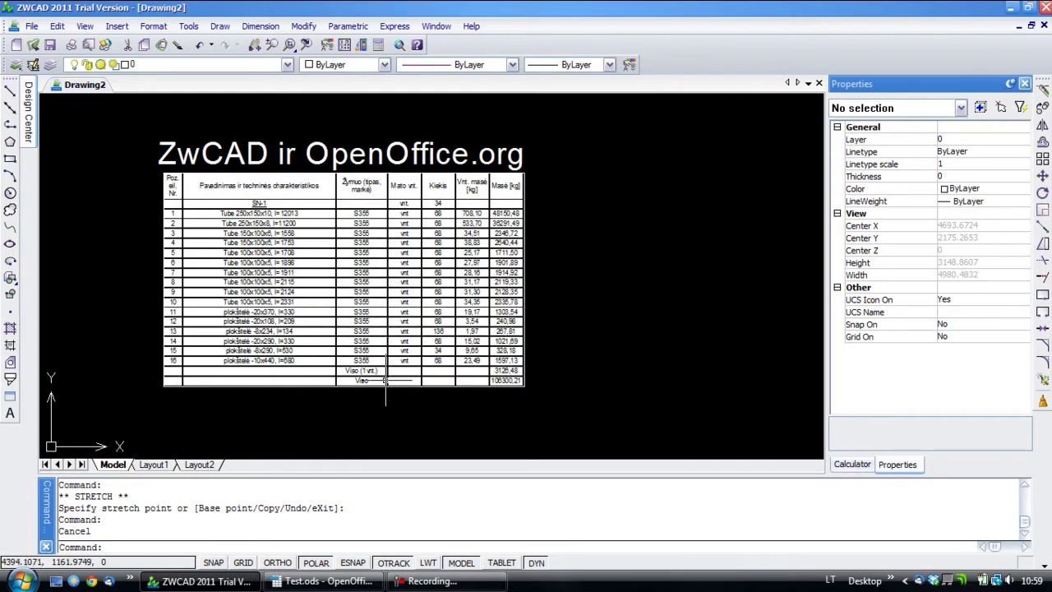
pyautogui.moveTo(258, 302); pyautogui.dragTo(334, 311, button='middle')
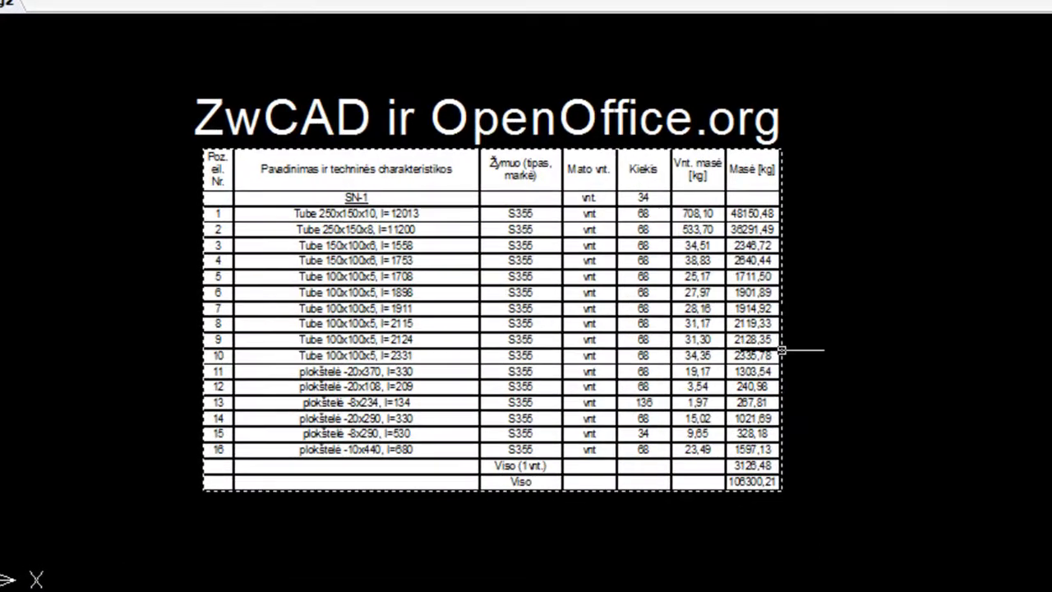
pyautogui.click(782, 350)
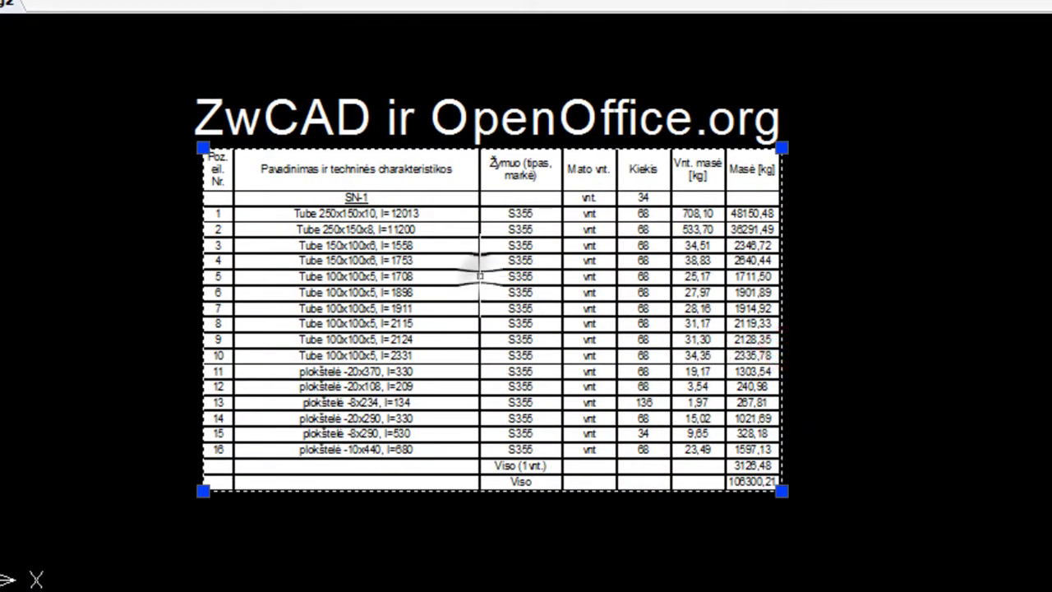
# Try OLE Object > Open on the table and dismiss the cannot-activate error.
pyautogui.rightClick(479, 271)
pyautogui.click(540, 187)
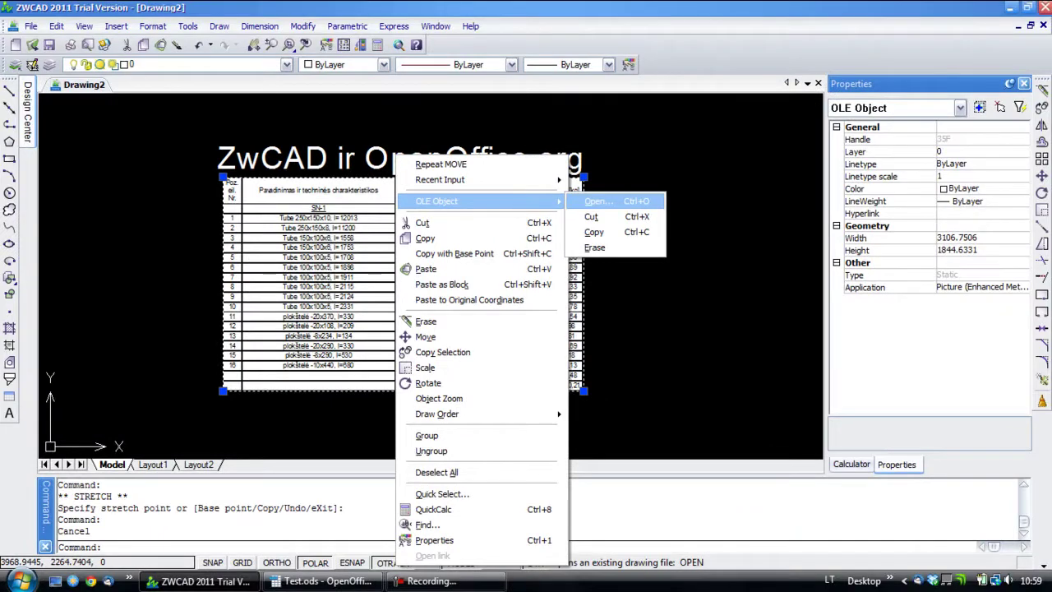
pyautogui.click(597, 201)
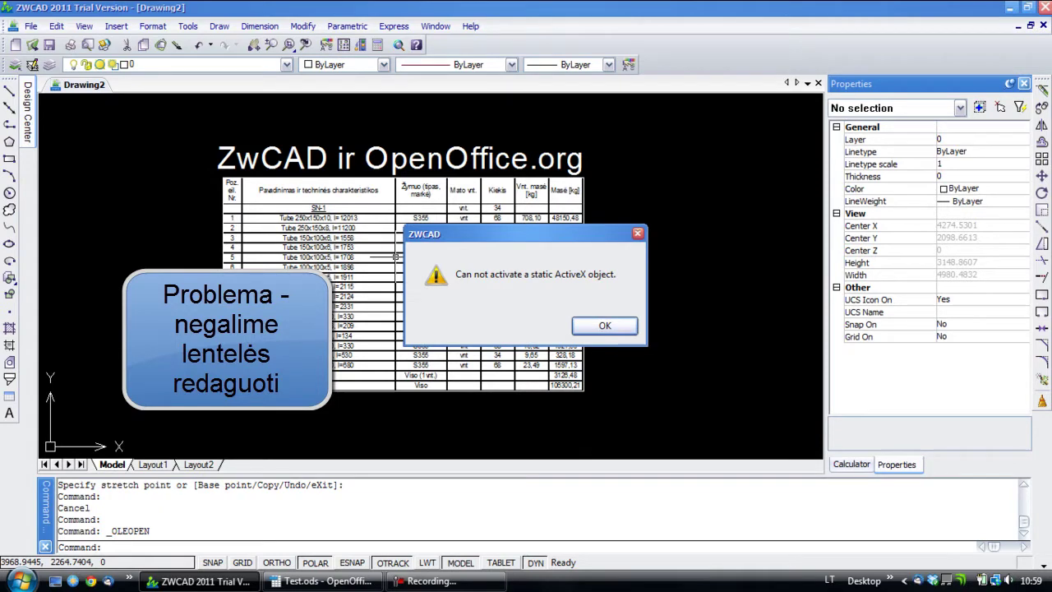
pyautogui.click(604, 326)
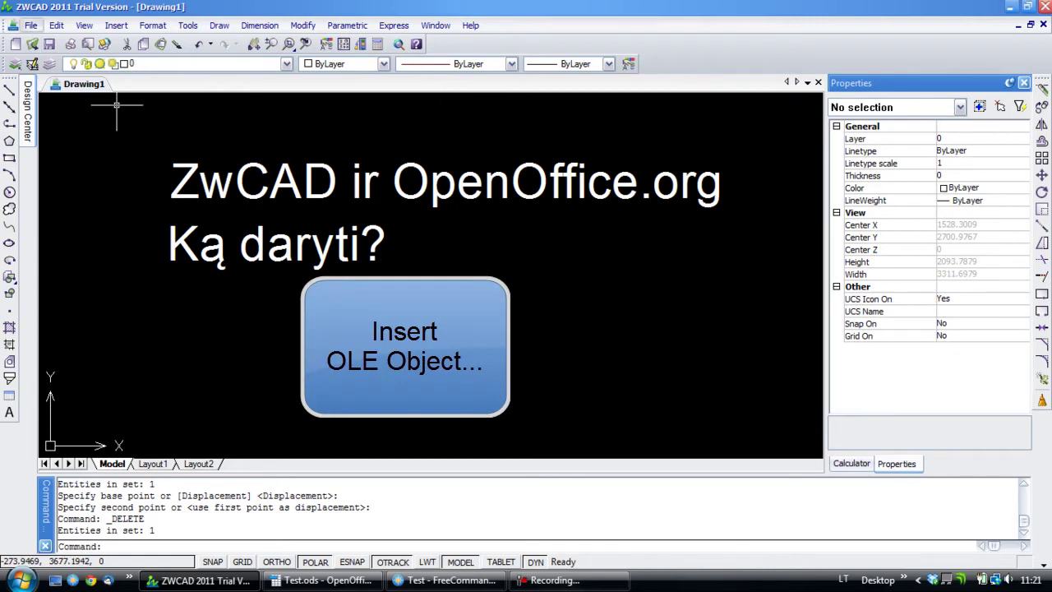
# Insert a new OpenDocument Spreadsheet OLE object via Insert > OLE Object.
pyautogui.click(115, 24)
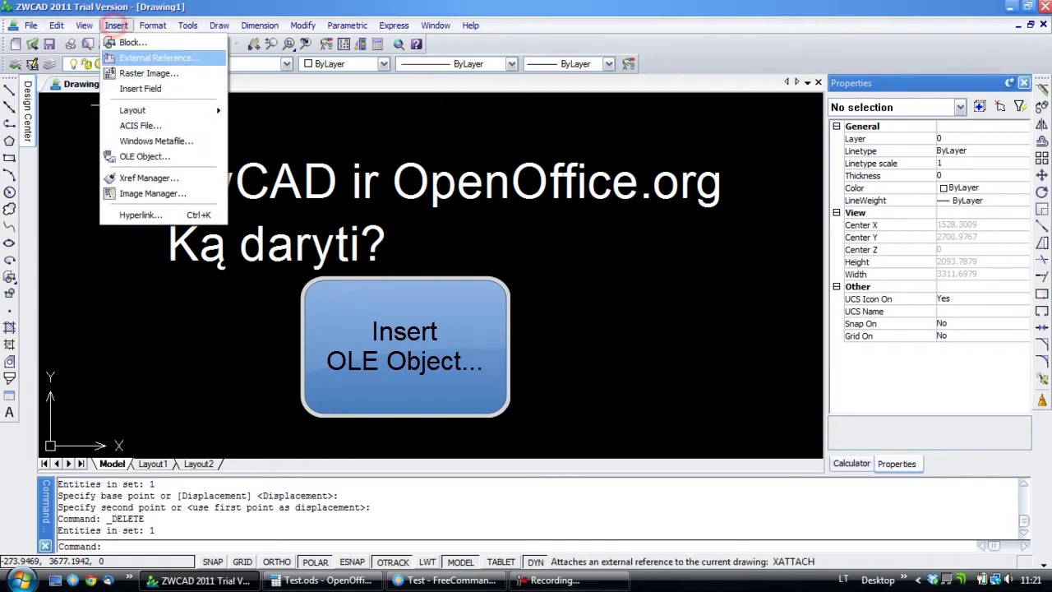
pyautogui.click(134, 154)
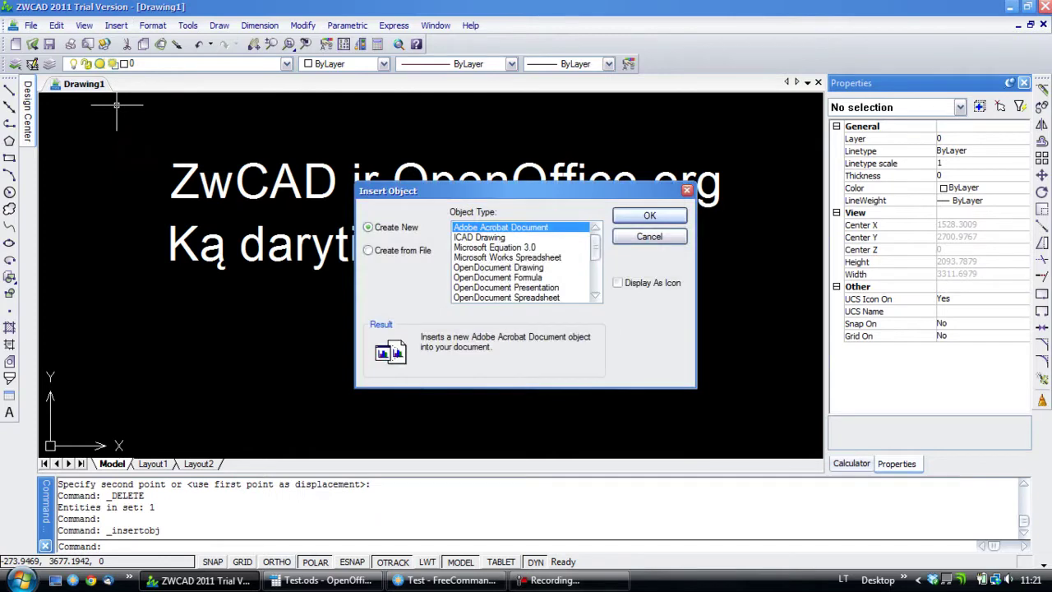
pyautogui.click(506, 297)
pyautogui.click(649, 216)
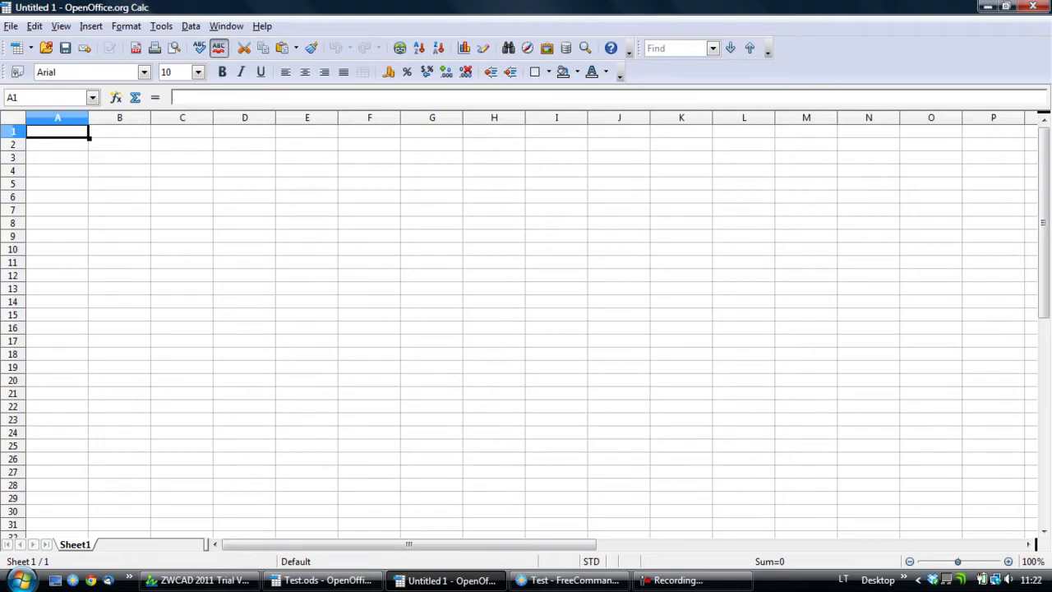
# Select columns B through J and insert new columns before them.
pyautogui.click(119, 118)
pyautogui.click(321, 580)
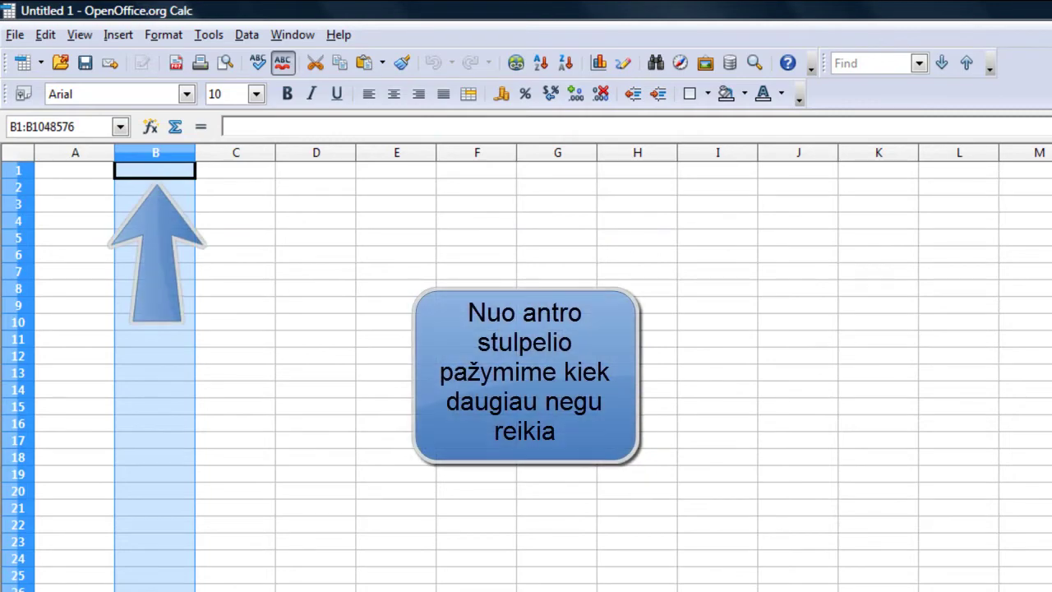
pyautogui.moveTo(163, 152); pyautogui.dragTo(797, 152)
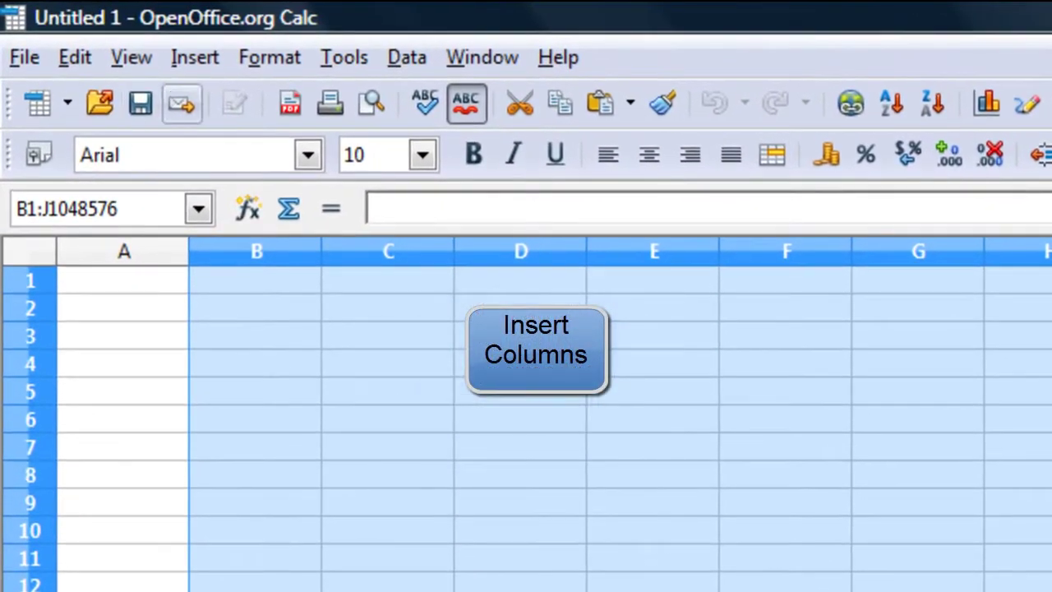
pyautogui.click(194, 56)
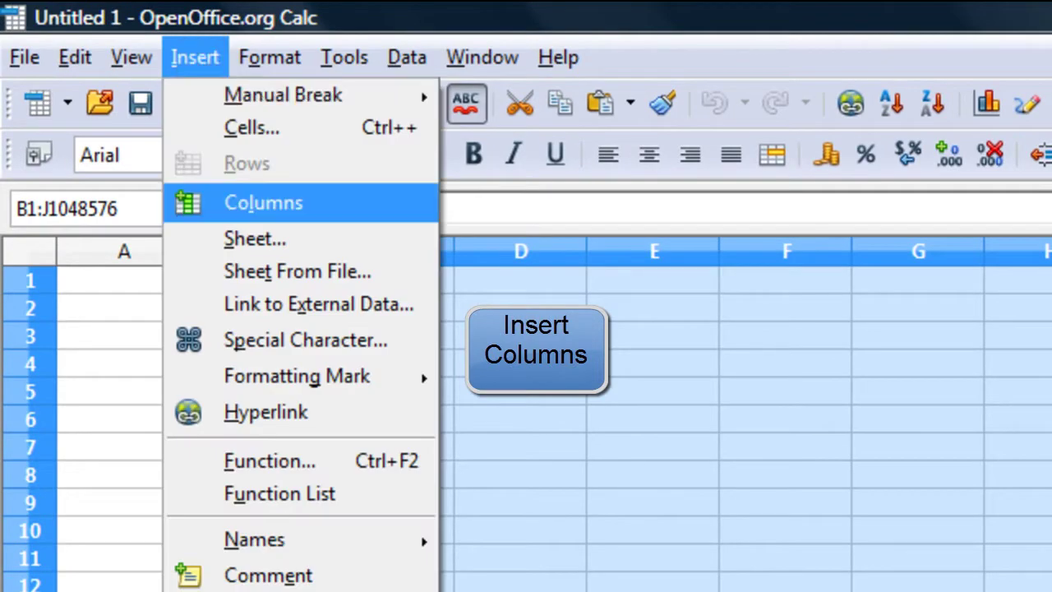
pyautogui.click(234, 202)
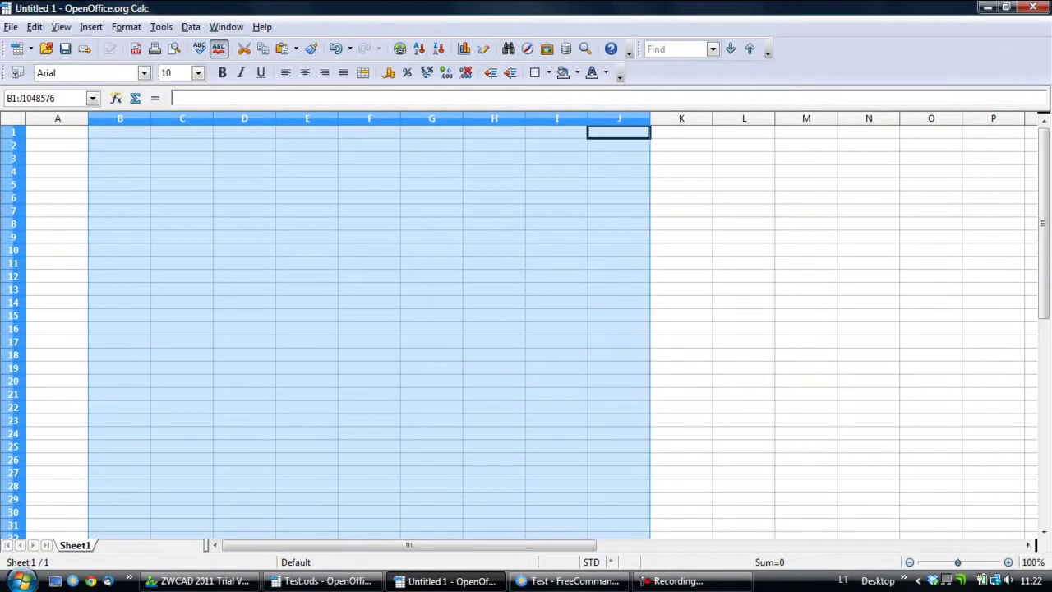
pyautogui.click(130, 170)
# Select rows from 2 down past row 100 and insert new rows above them.
pyautogui.click(13, 145)
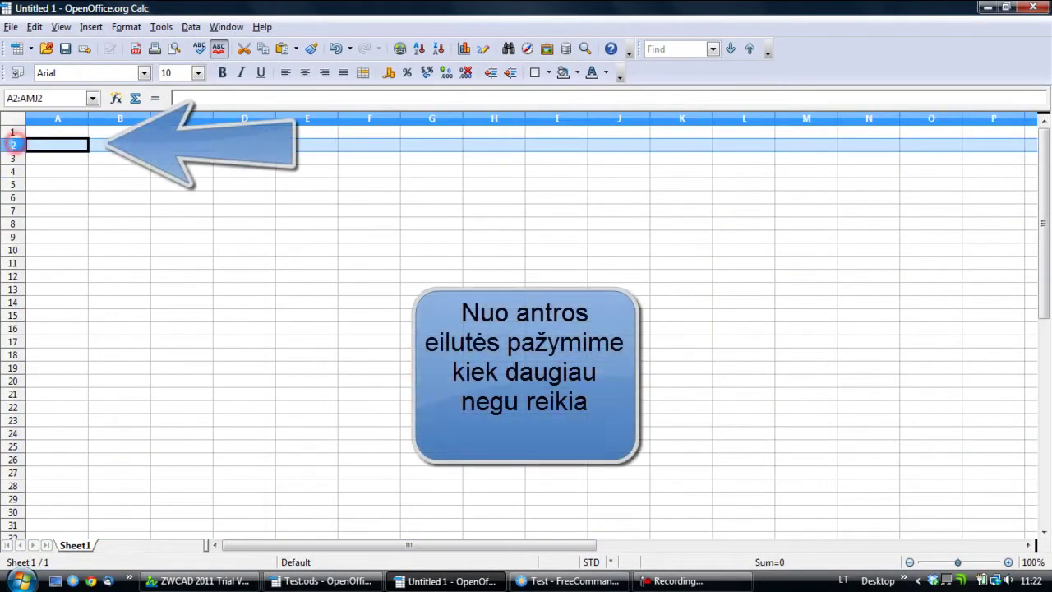
pyautogui.moveTo(12, 144); pyautogui.dragTo(13, 473)
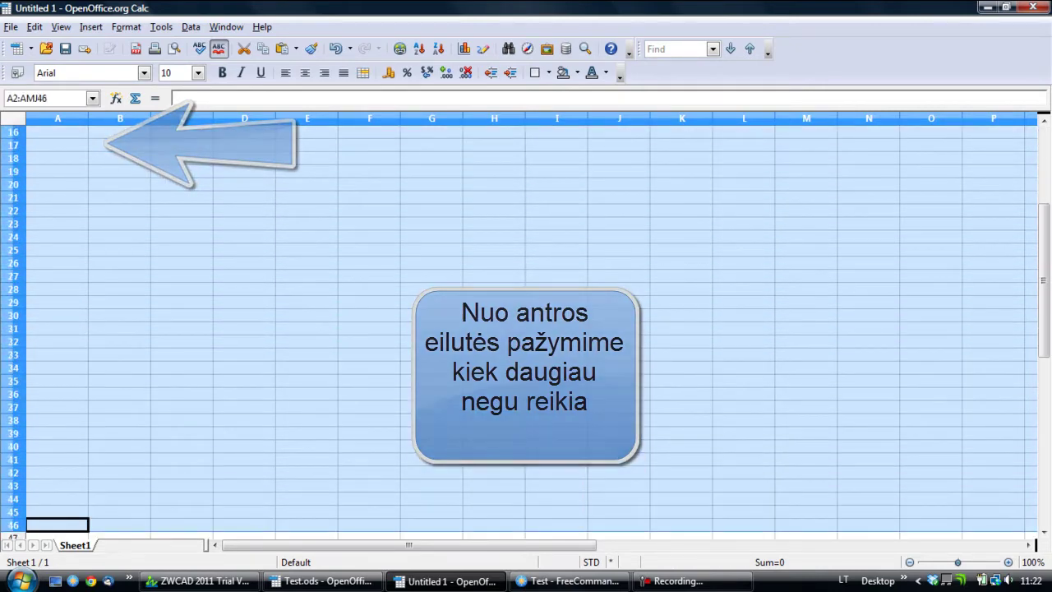
pyautogui.moveTo(12, 472); pyautogui.dragTo(12, 526)
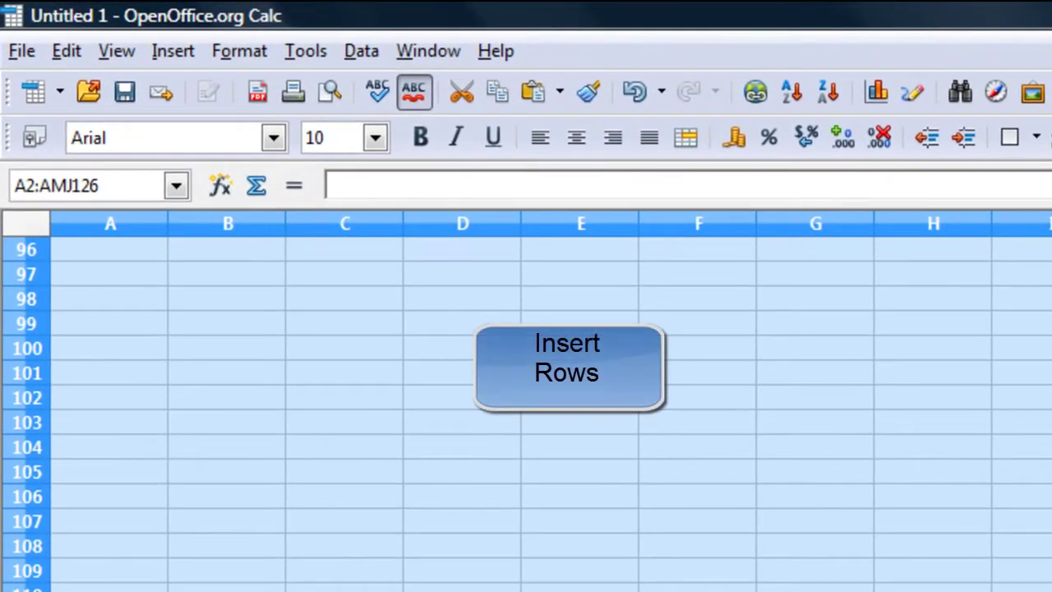
pyautogui.click(173, 51)
pyautogui.click(207, 145)
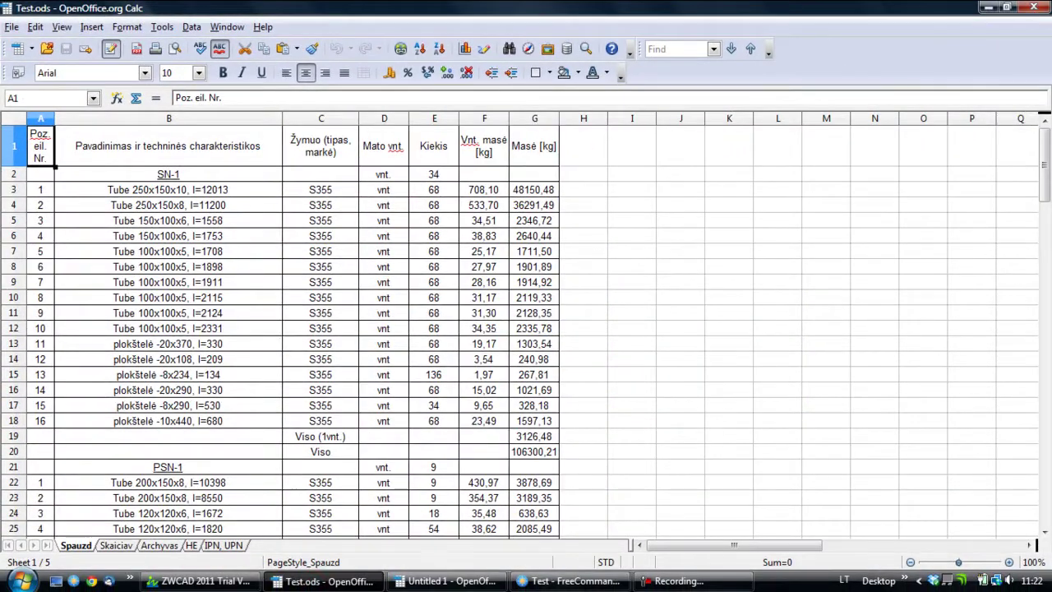
pyautogui.moveTo(1044, 143); pyautogui.dragTo(1044, 350)
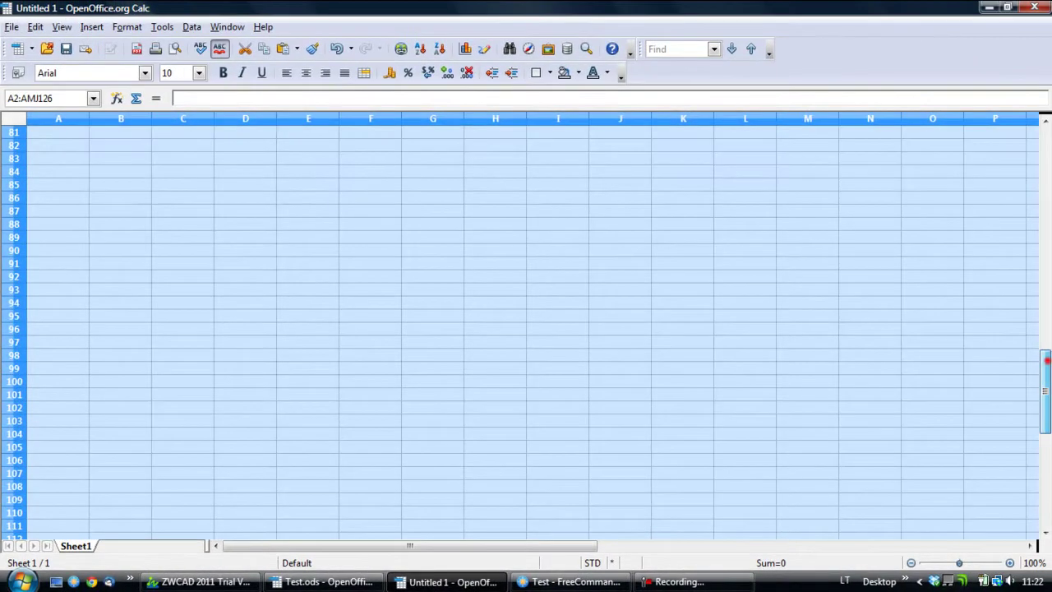
pyautogui.moveTo(1044, 359); pyautogui.dragTo(1044, 135)
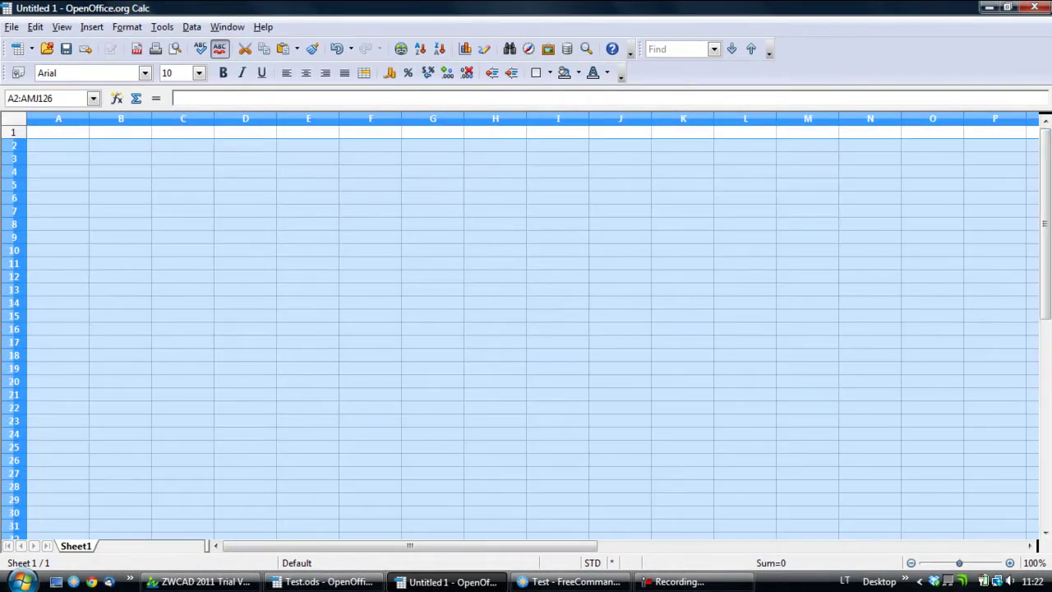
# Enter 222 in cell G106, then close the embedded Untitled 1 sheet.
pyautogui.scroll(-5, 532, 329)
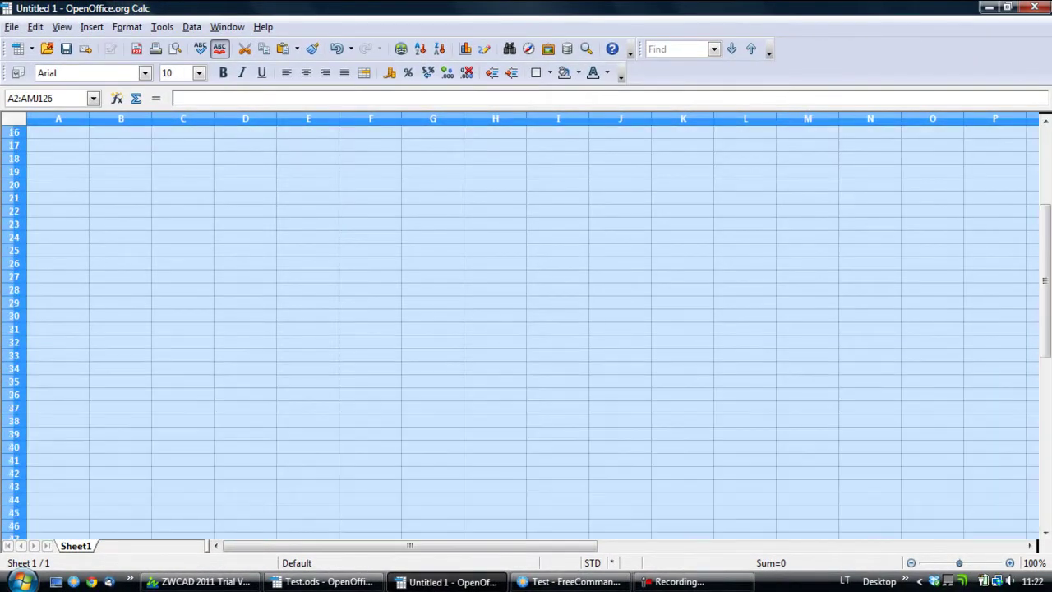
pyautogui.scroll(-6, 532, 329)
pyautogui.scroll(-7, 532, 328)
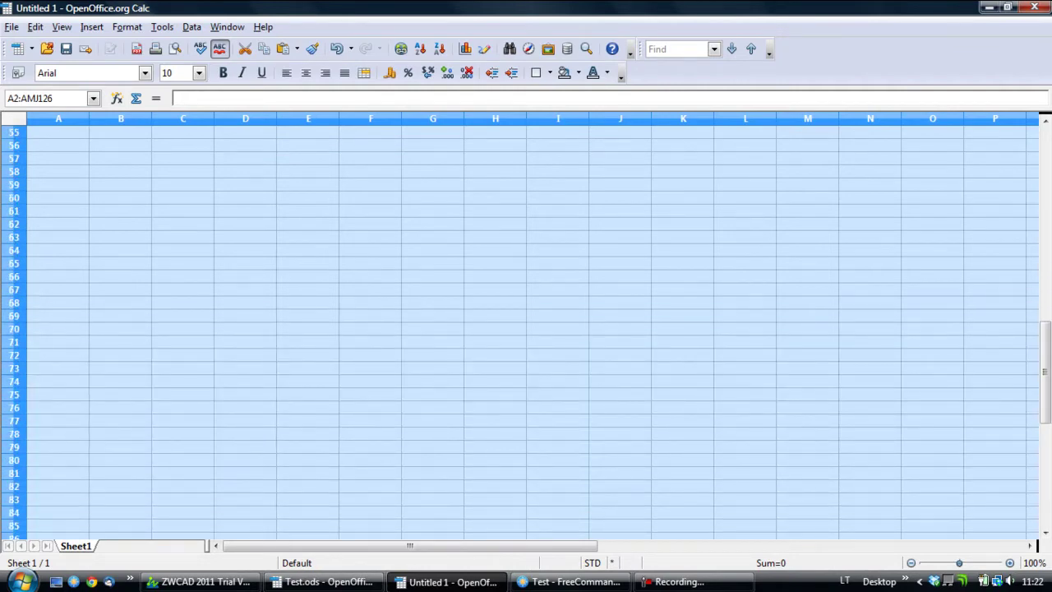
pyautogui.moveTo(1044, 362); pyautogui.dragTo(1045, 384)
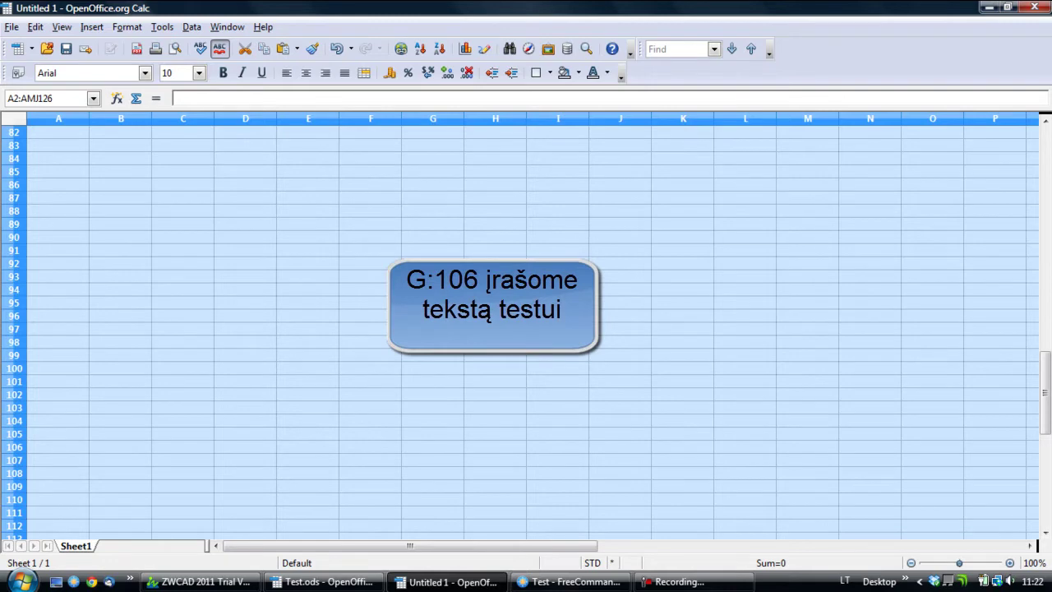
pyautogui.click(433, 449)
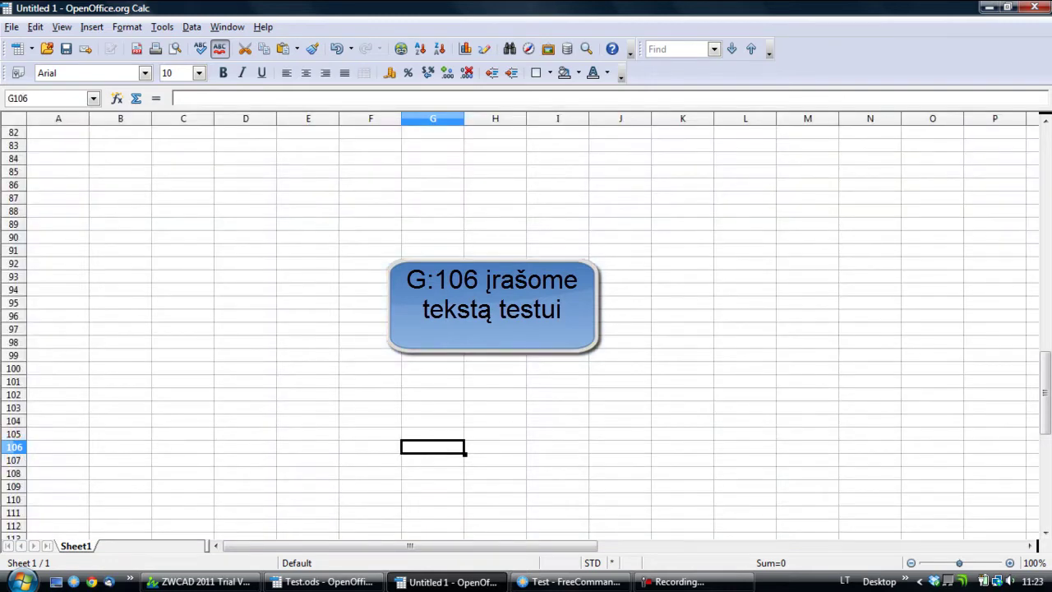
pyautogui.write('222')
pyautogui.press('Return')
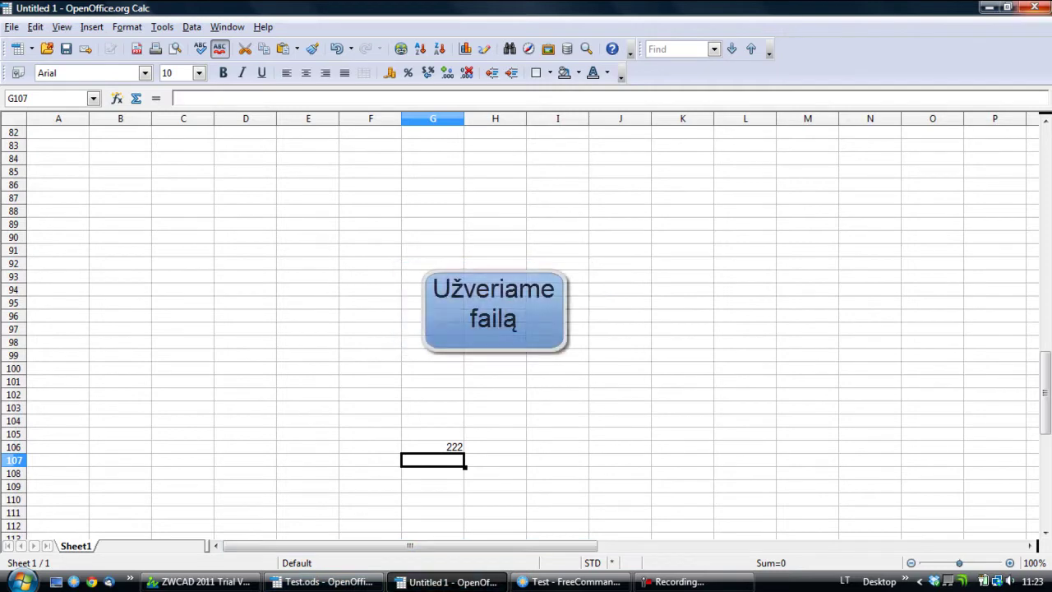
pyautogui.click(1034, 7)
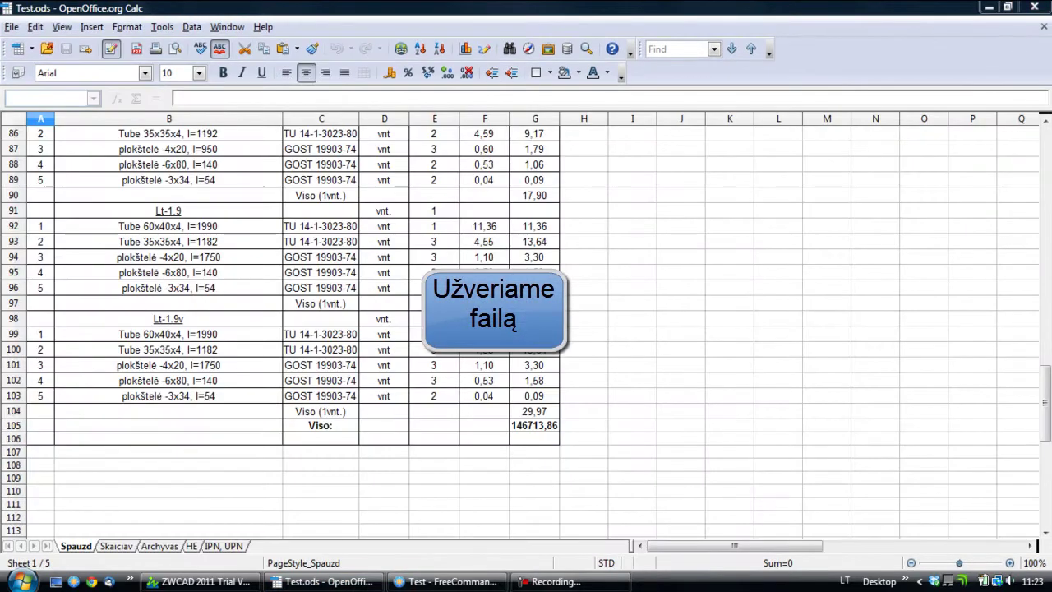
# Move the embedded spreadsheet below the 'Ką daryti?' heading and reopen it in Calc.
pyautogui.click(205, 581)
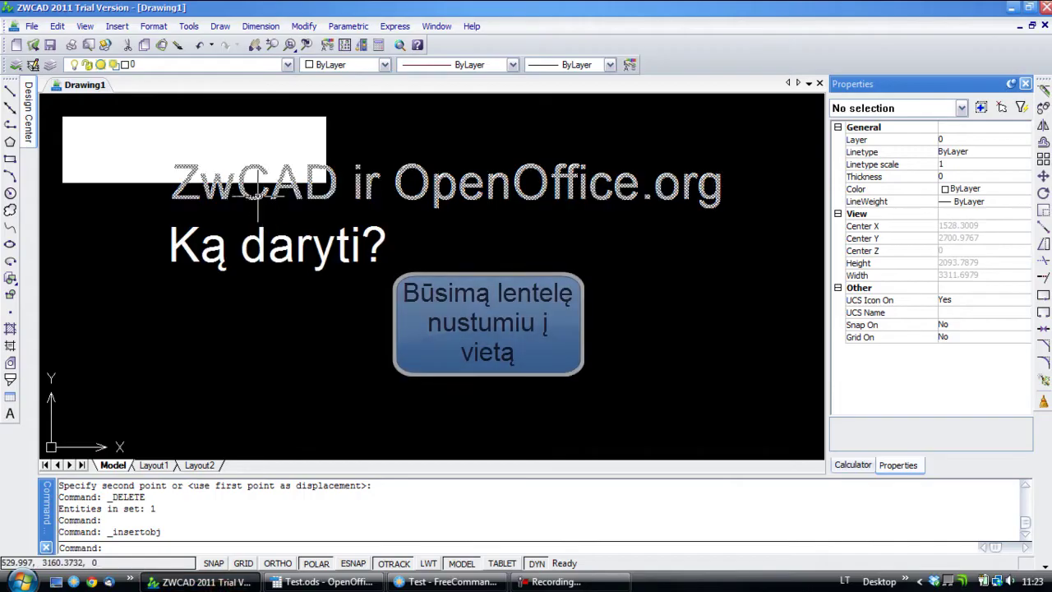
pyautogui.click(211, 122)
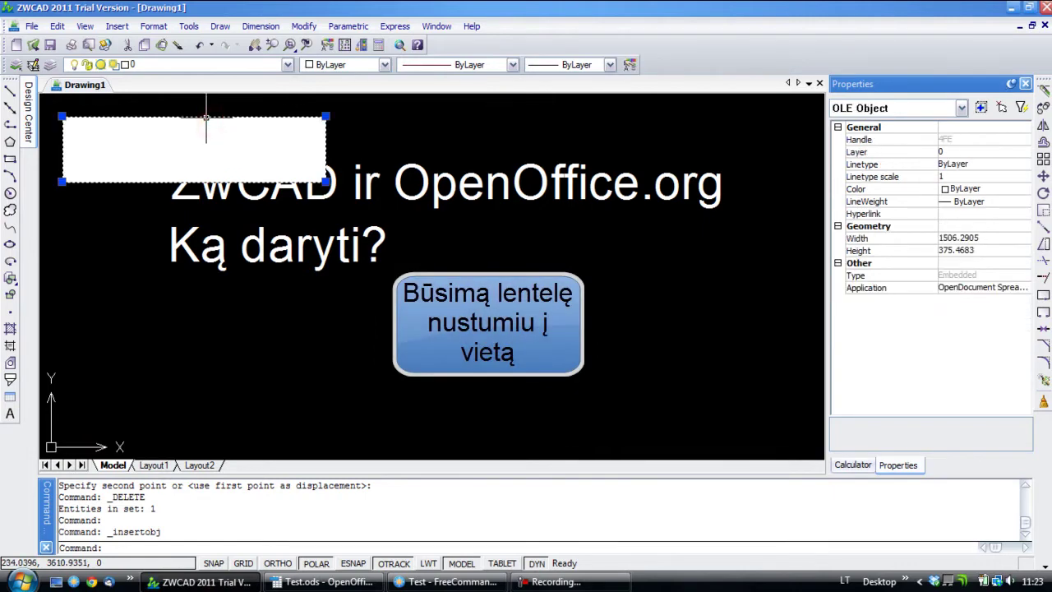
pyautogui.write('M')
pyautogui.press('Return')
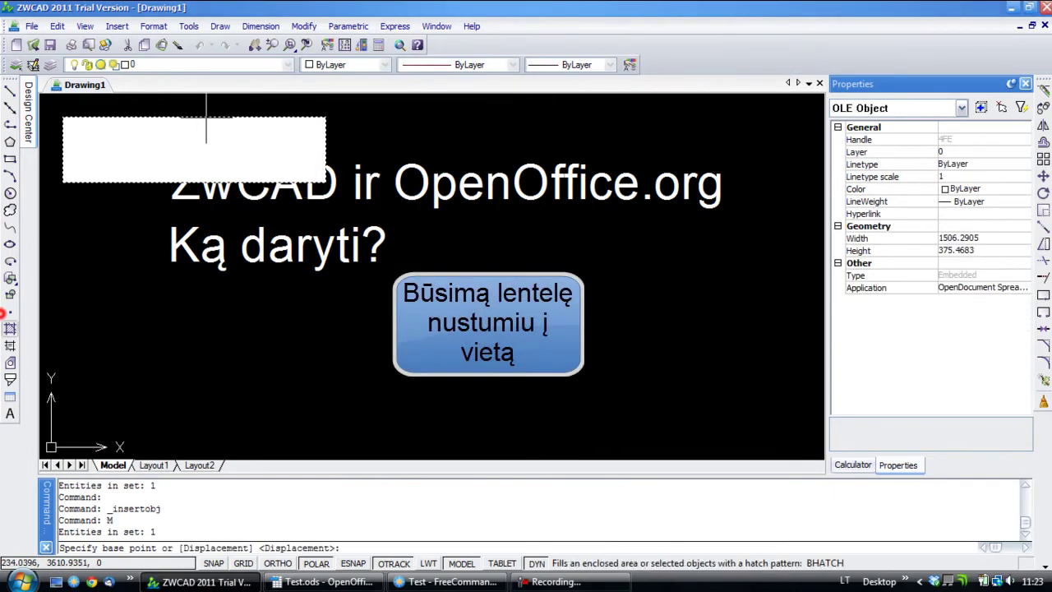
pyautogui.click(119, 153)
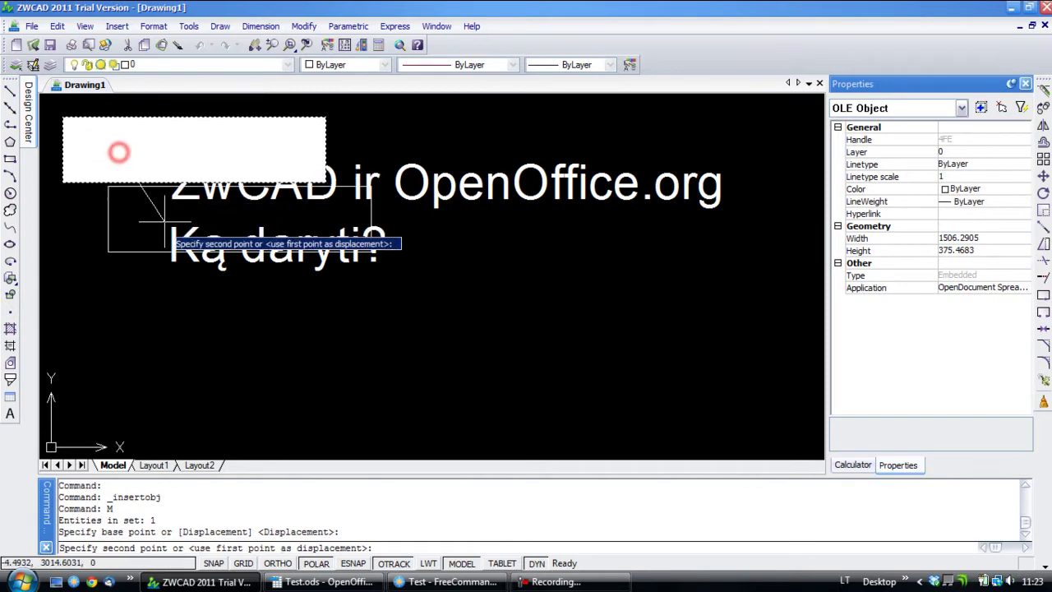
pyautogui.click(228, 311)
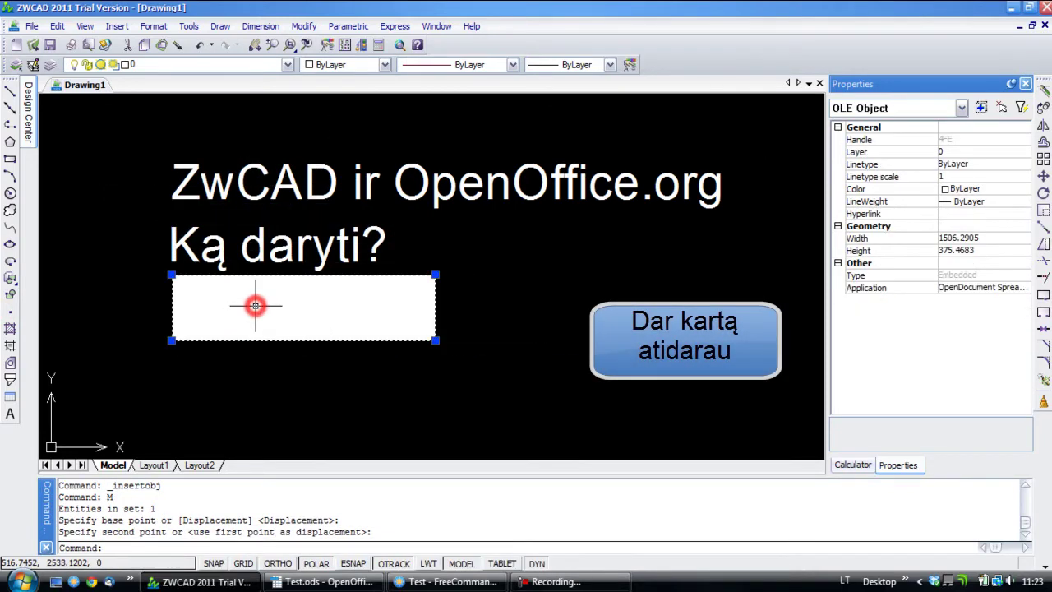
pyautogui.doubleClick(256, 306)
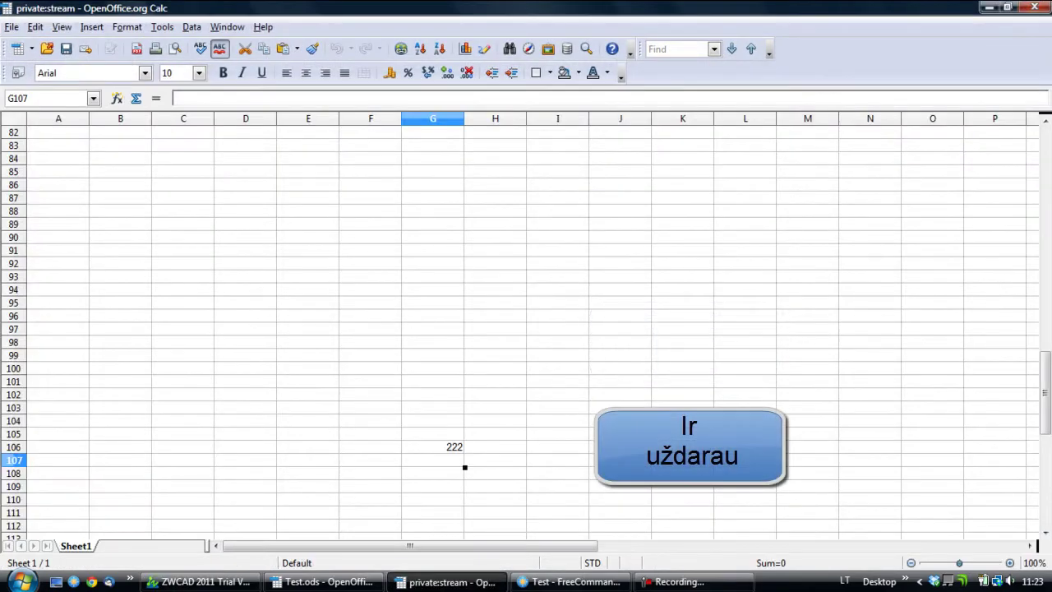
# Close Calc so the object updates, then zoom and pan to inspect its enlarged size.
pyautogui.click(1035, 7)
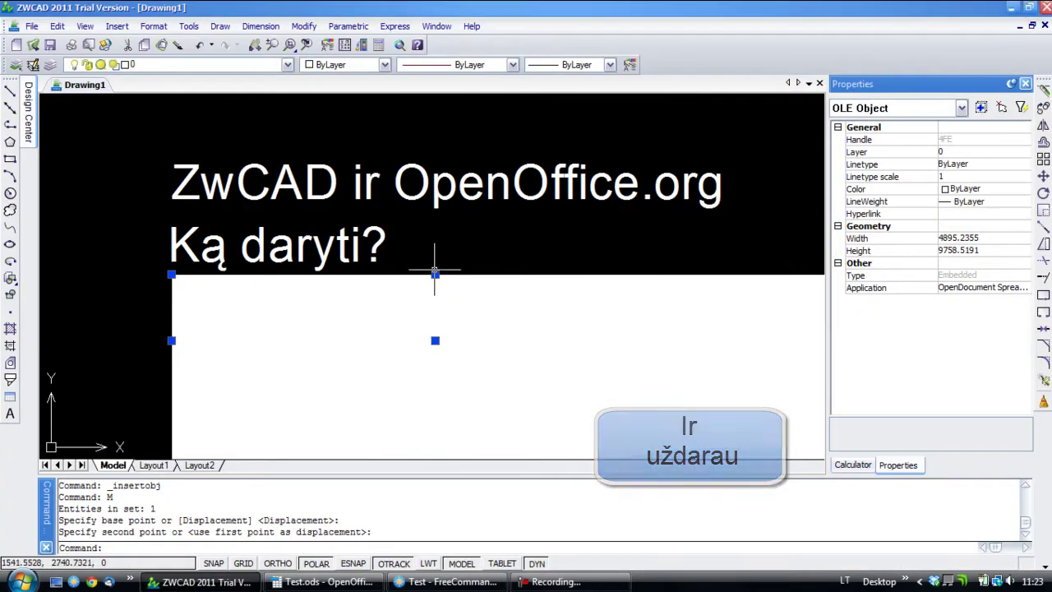
pyautogui.scroll(-5, 434, 270)
pyautogui.moveTo(480, 396); pyautogui.dragTo(434, 218, button='middle')
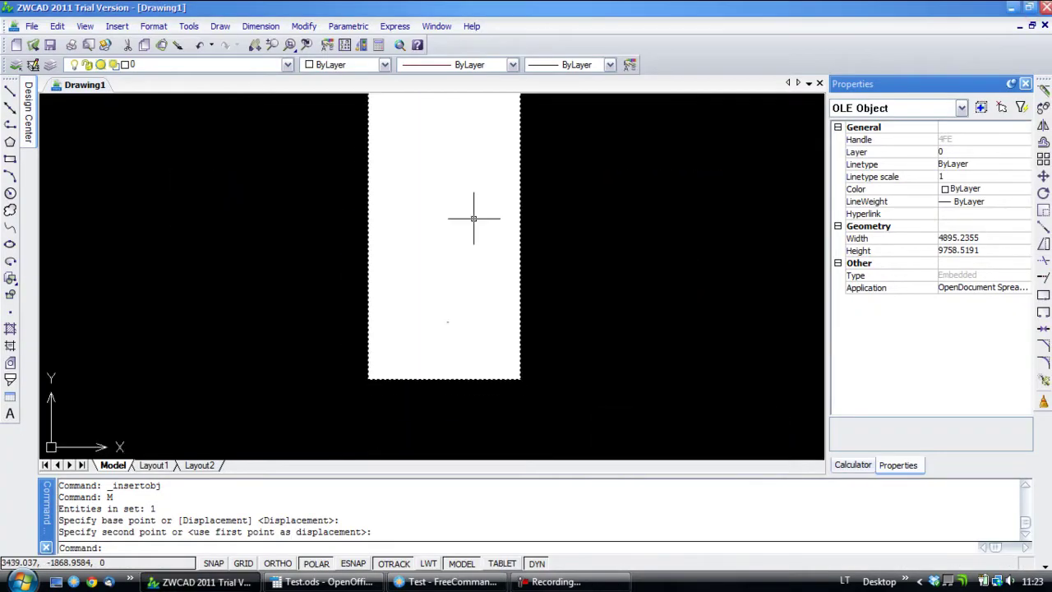
pyautogui.scroll(6, 457, 312)
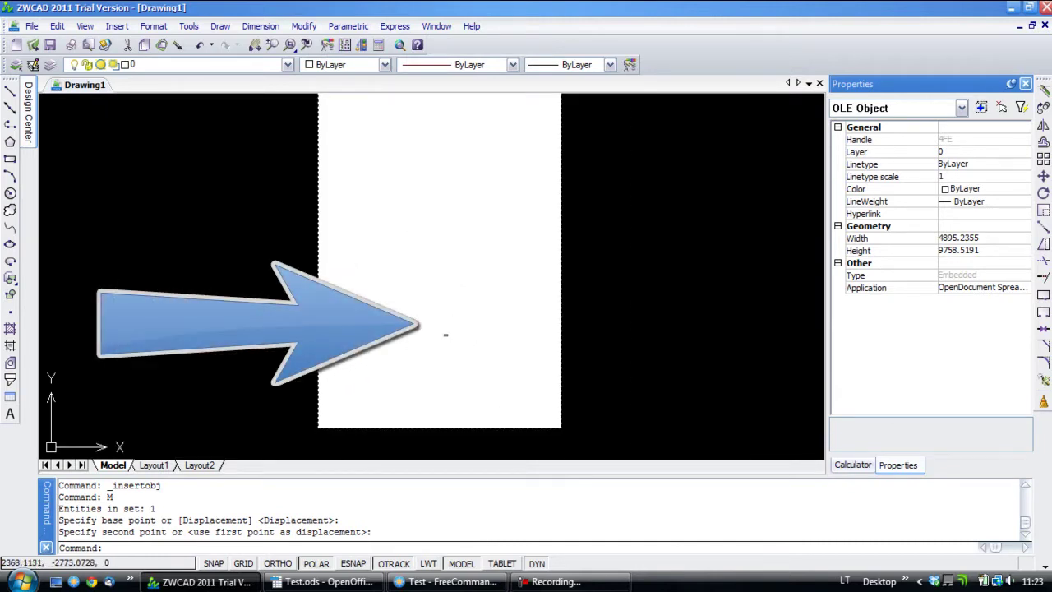
pyautogui.scroll(-3, 446, 263)
pyautogui.scroll(-2, 434, 176)
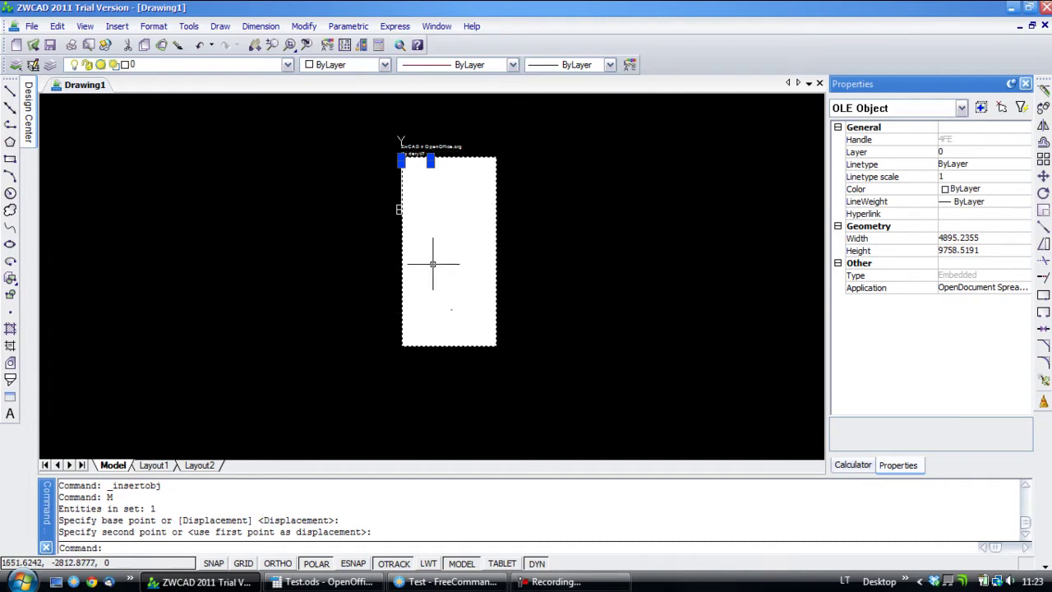
pyautogui.scroll(2, 433, 263)
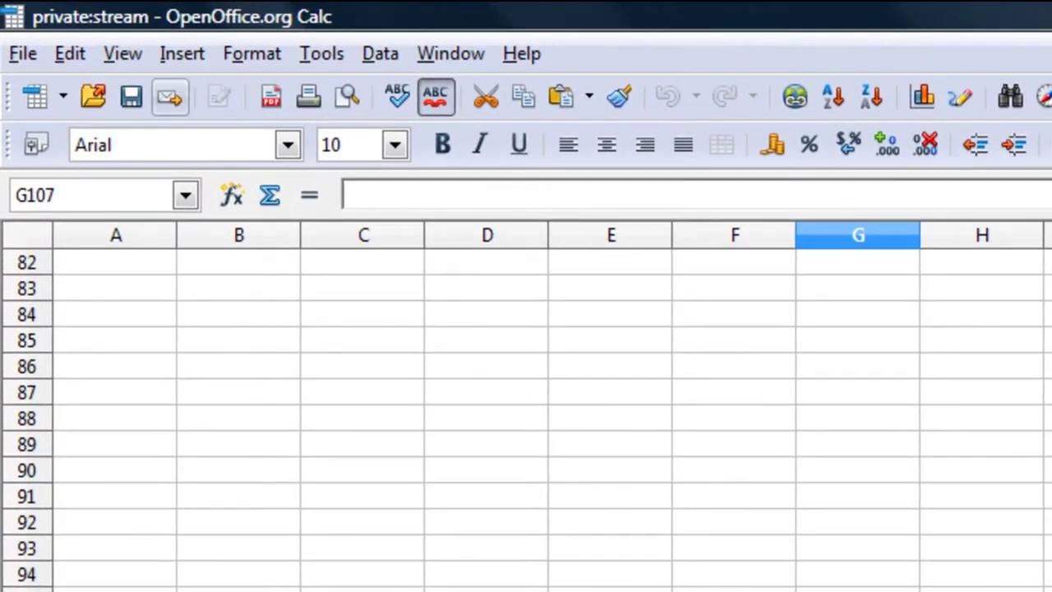
# Import all five sheets of D:\Test\Test.ods, from Spaudz onward, and accept the absolute-references warning.
pyautogui.click(181, 53)
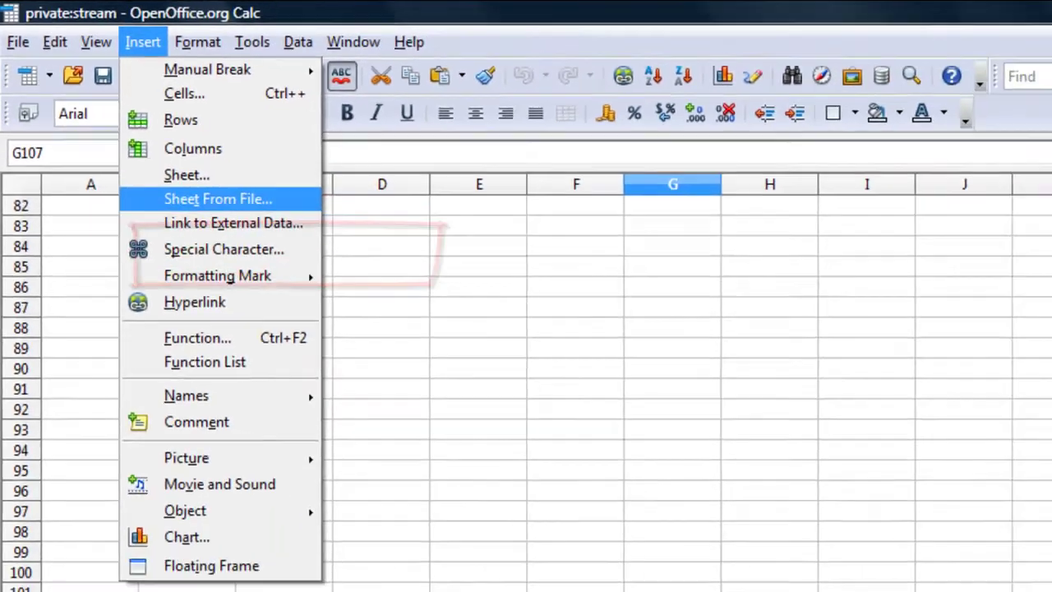
pyautogui.click(164, 197)
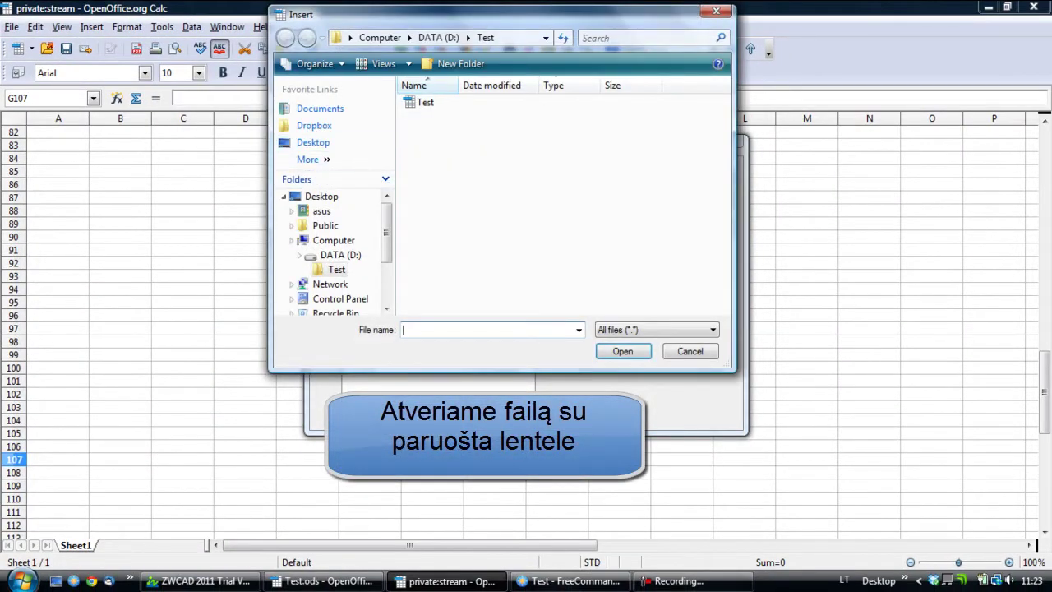
pyautogui.click(421, 103)
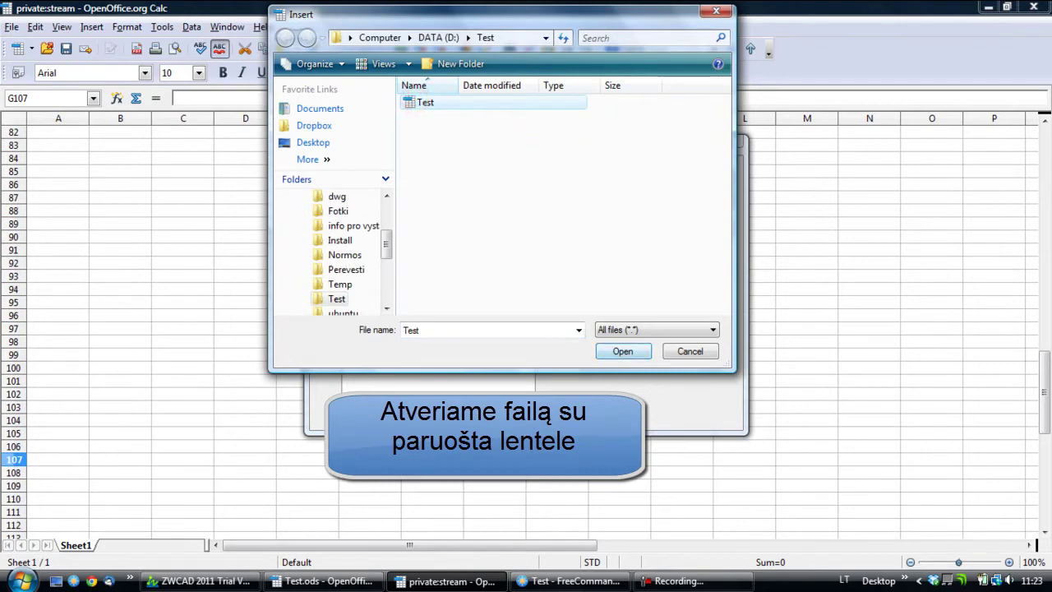
pyautogui.click(622, 351)
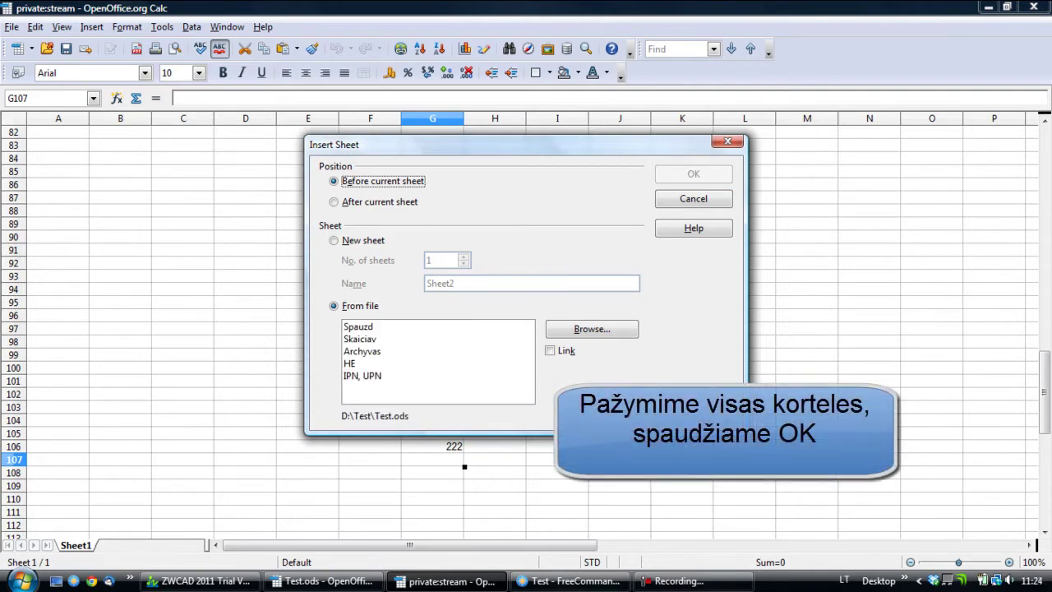
pyautogui.click(358, 327)
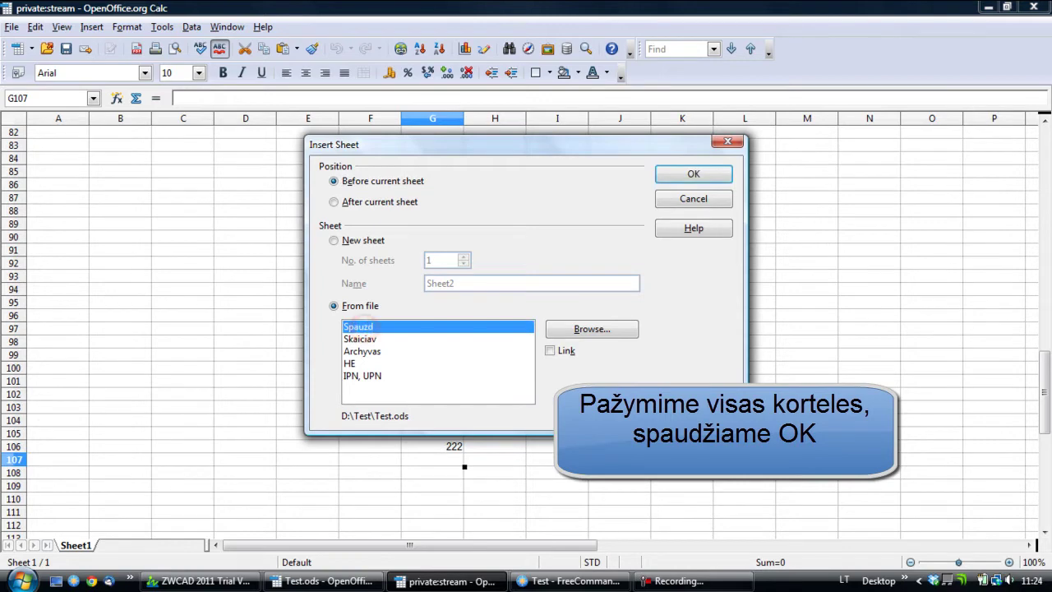
pyautogui.keyDown('shift'); pyautogui.click(361, 375); pyautogui.keyUp('shift')
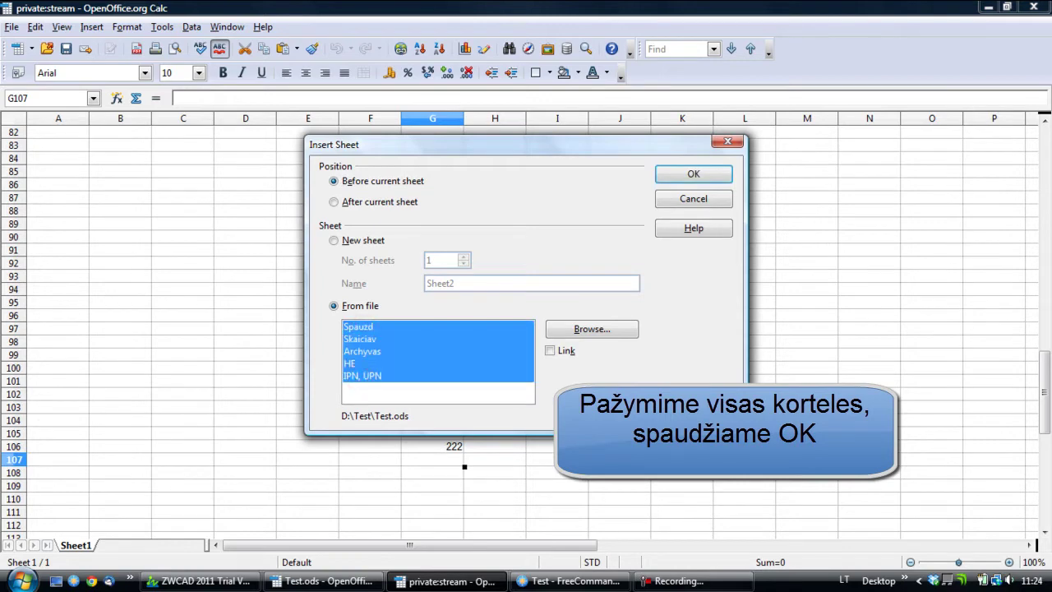
pyautogui.click(679, 172)
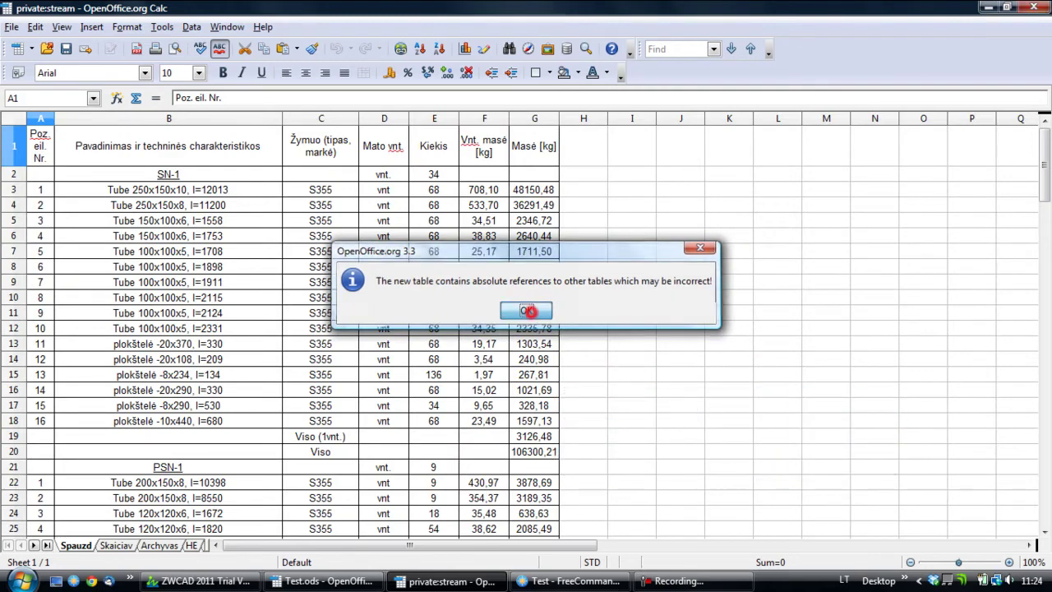
pyautogui.press('Return')
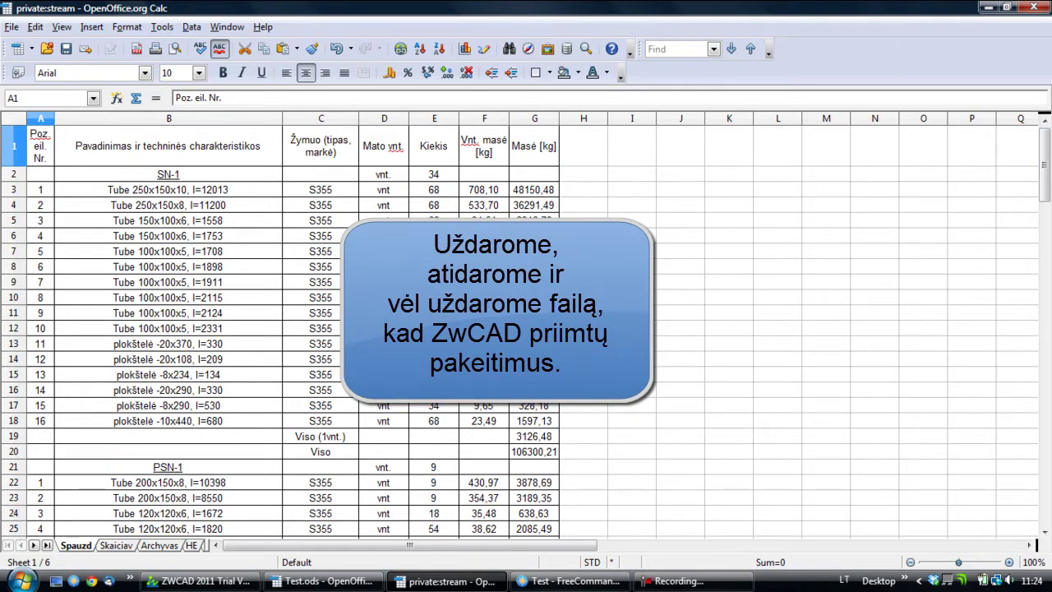
# Close Calc, reopen the embedded table, then close it again so the drawing shows the steel tables.
pyautogui.click(1028, 7)
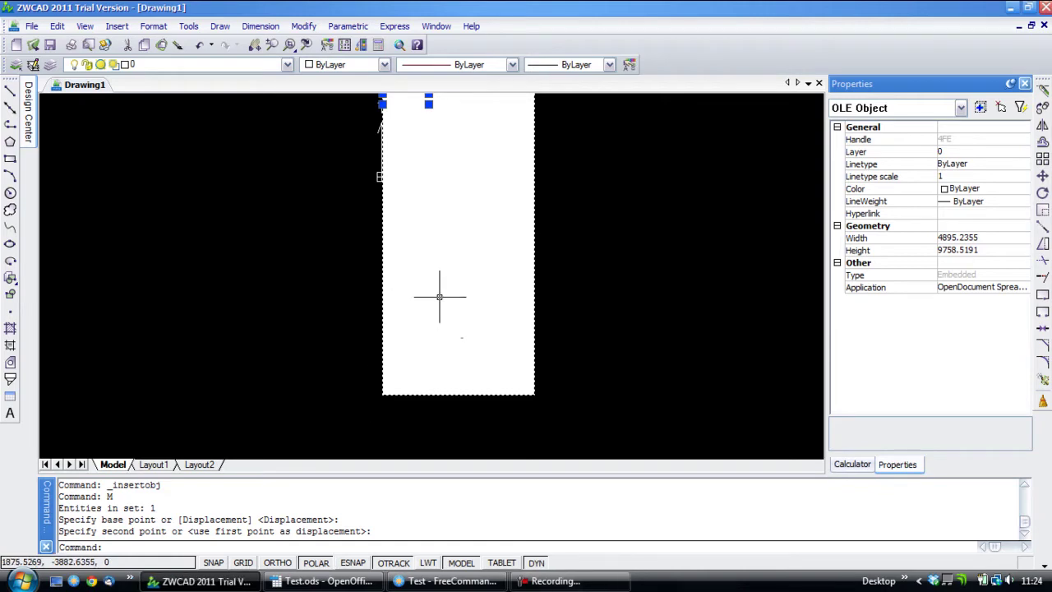
pyautogui.click(412, 337)
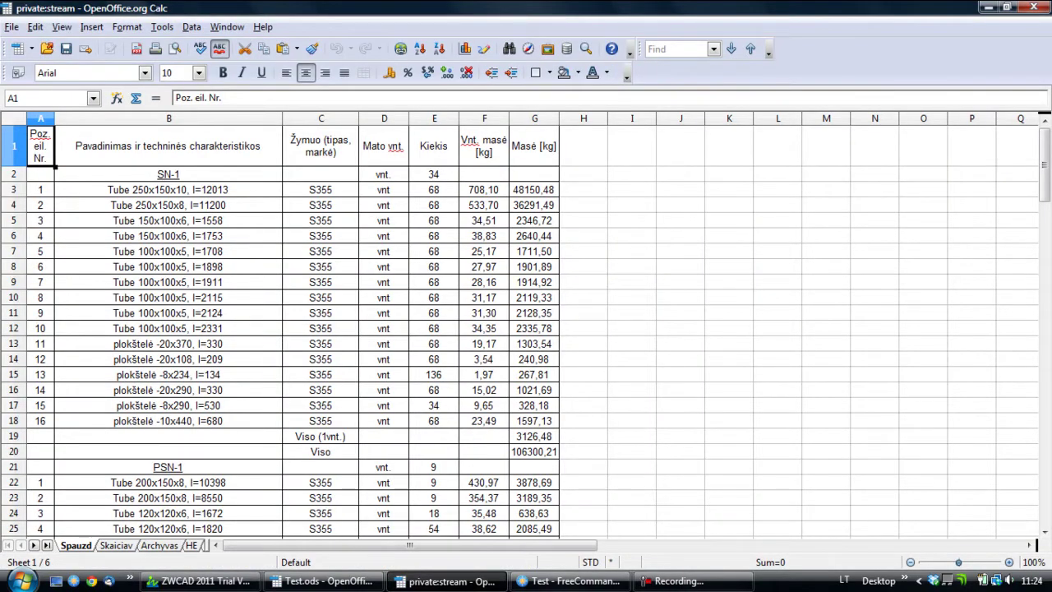
pyautogui.moveTo(1043, 164); pyautogui.dragTo(1043, 182)
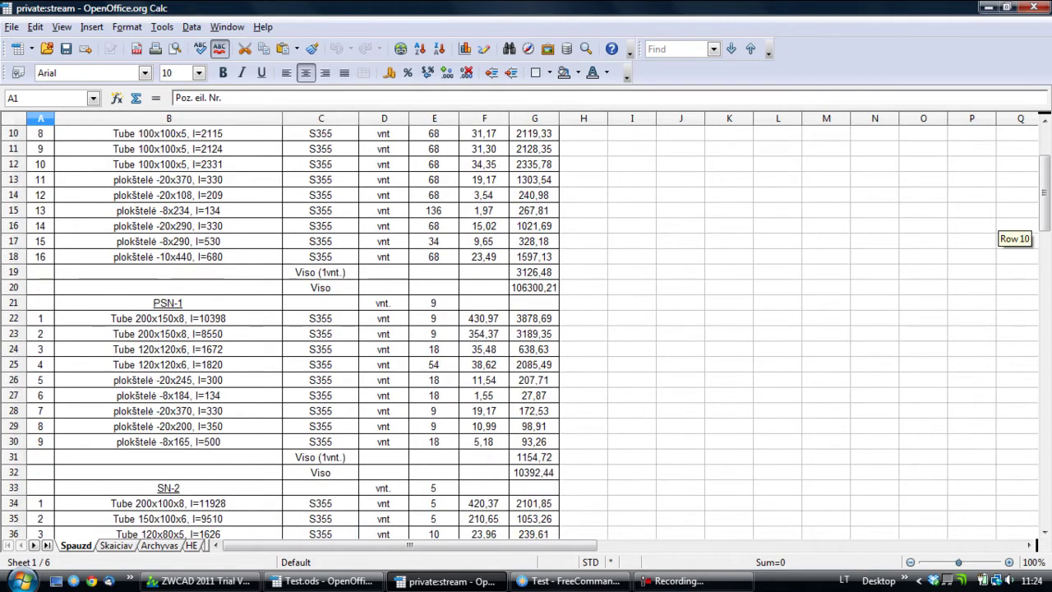
pyautogui.click(1033, 8)
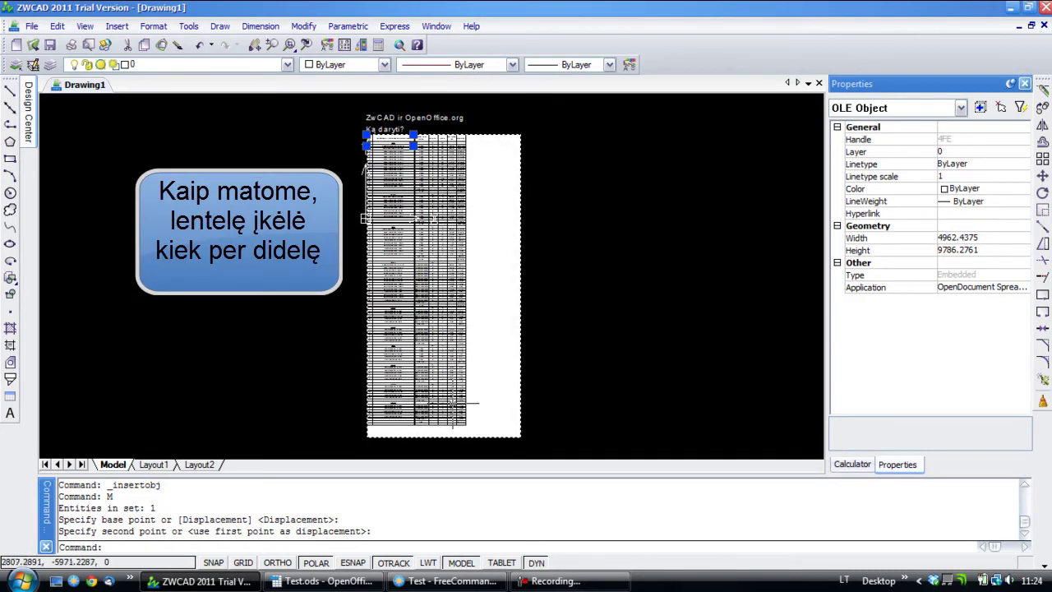
pyautogui.scroll(4, 374, 444)
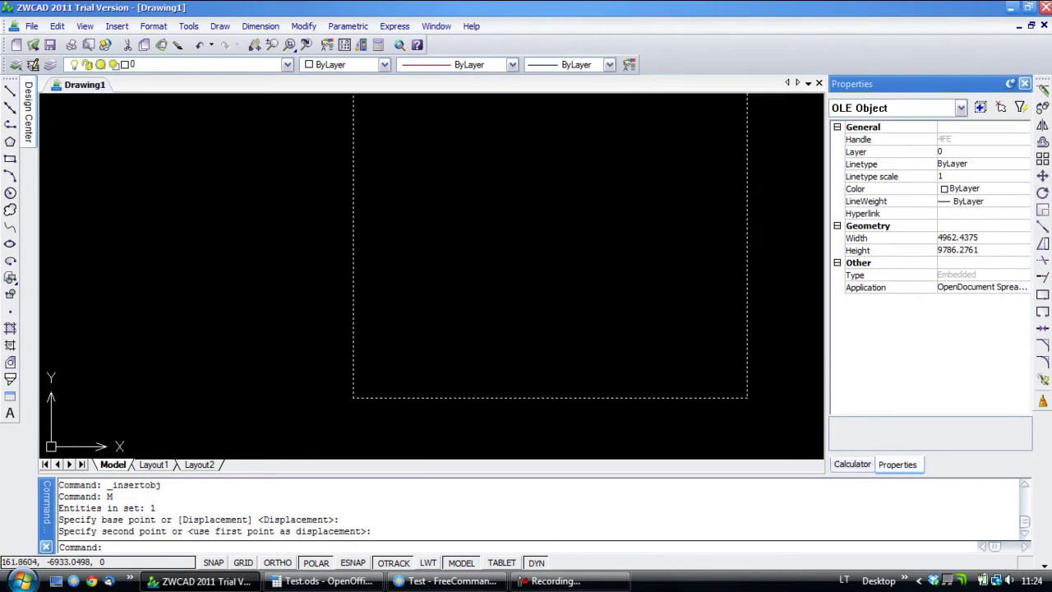
pyautogui.scroll(-4, 394, 271)
pyautogui.scroll(2, 394, 262)
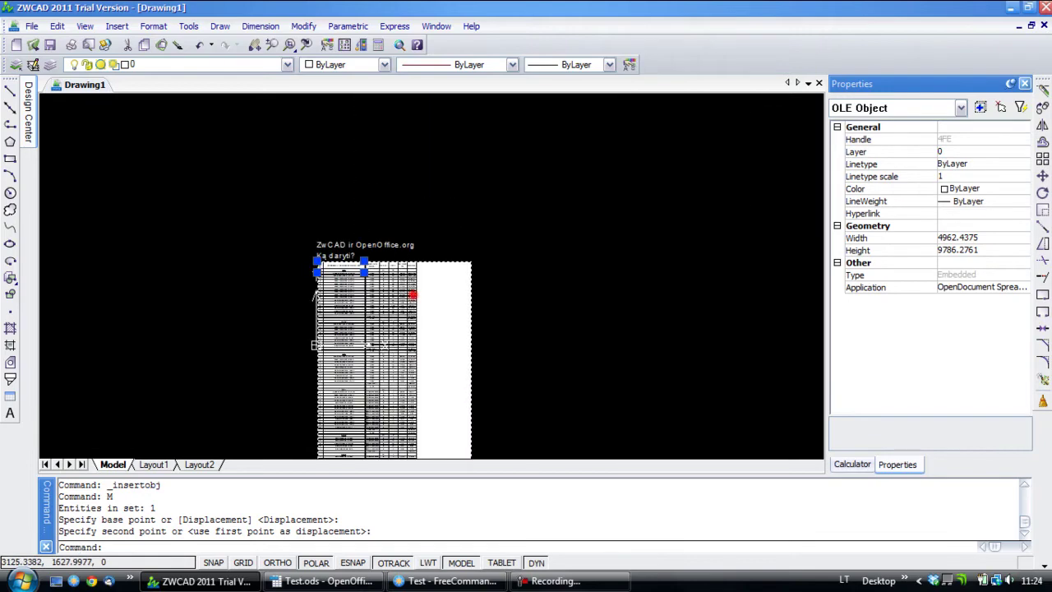
pyautogui.click(411, 295)
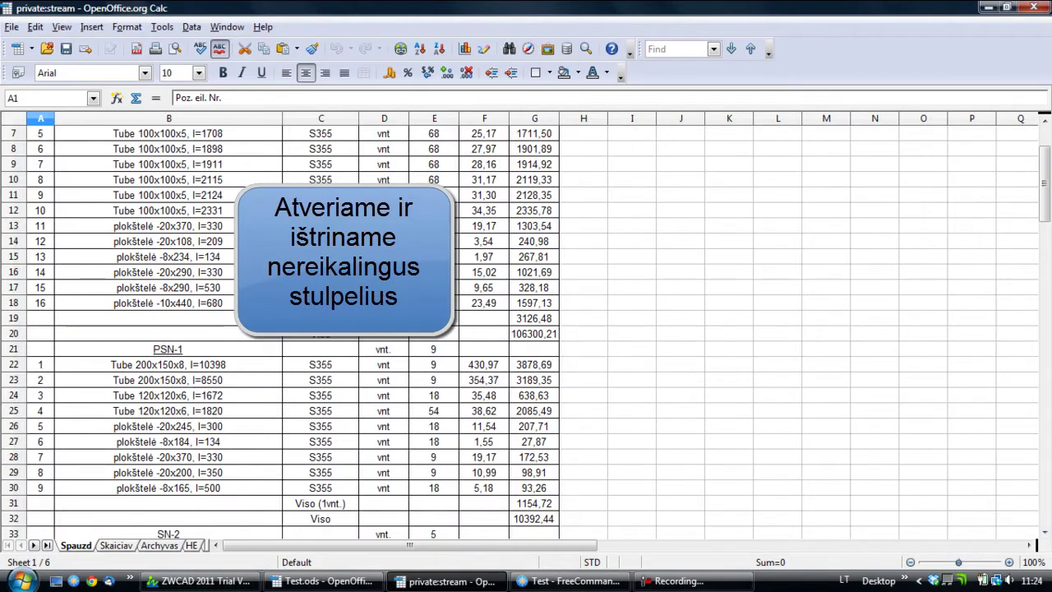
# Delete the empty columns H through N from the embedded table.
pyautogui.moveTo(583, 118); pyautogui.dragTo(874, 118)
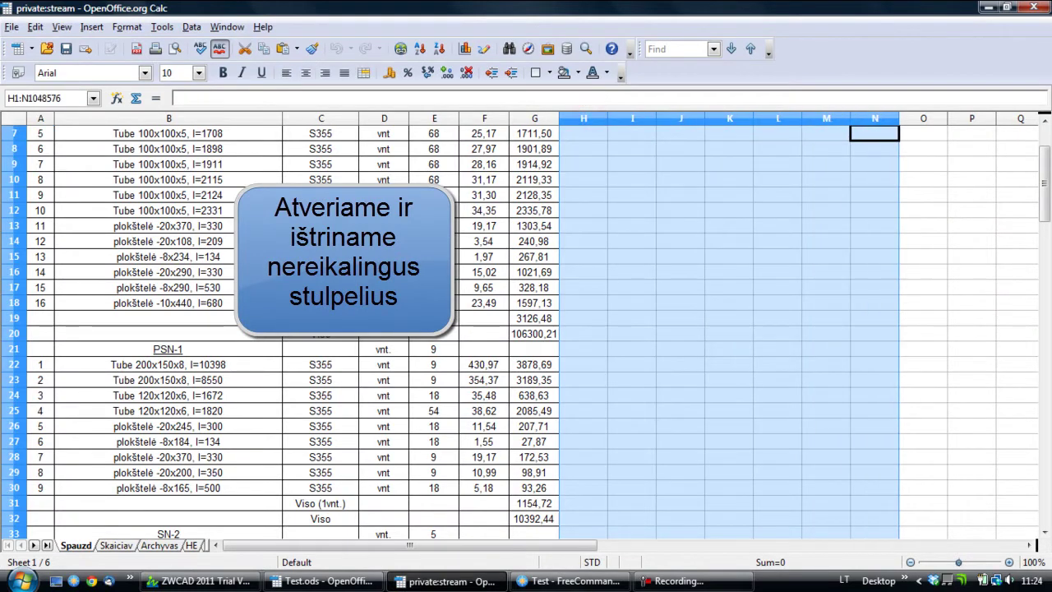
pyautogui.rightClick(585, 117)
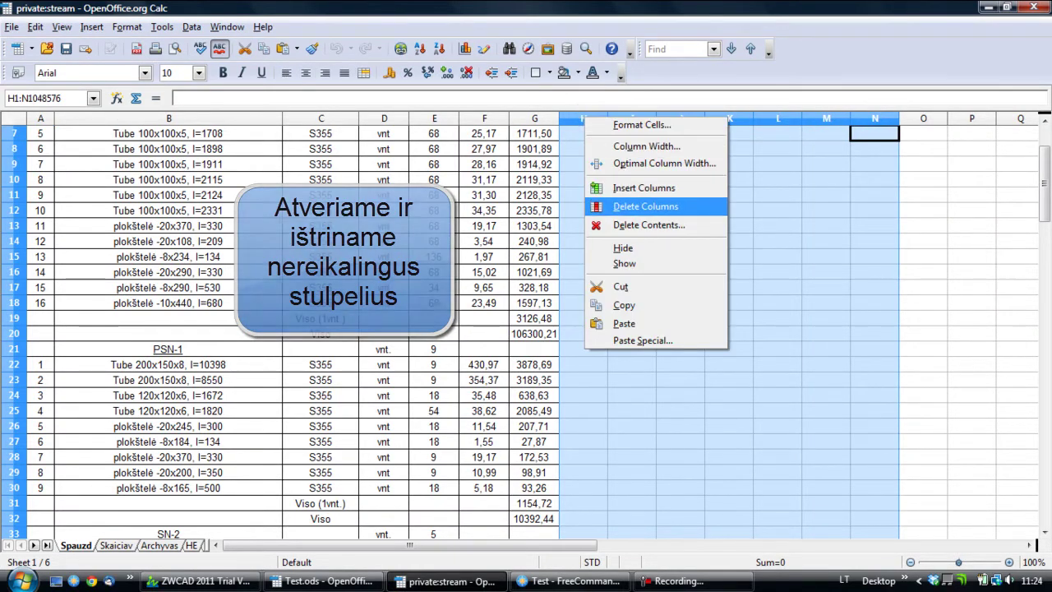
pyautogui.click(637, 204)
# Delete the empty rows 107–120 and close Calc to return to the drawing.
pyautogui.moveTo(1044, 185); pyautogui.dragTo(1043, 419)
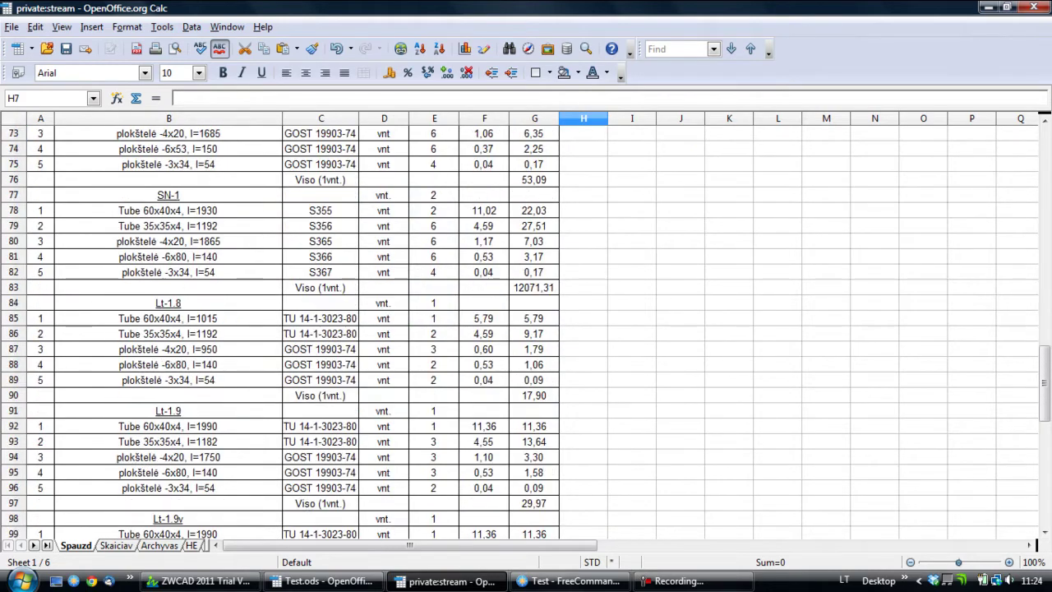
pyautogui.scroll(4, 526, 329)
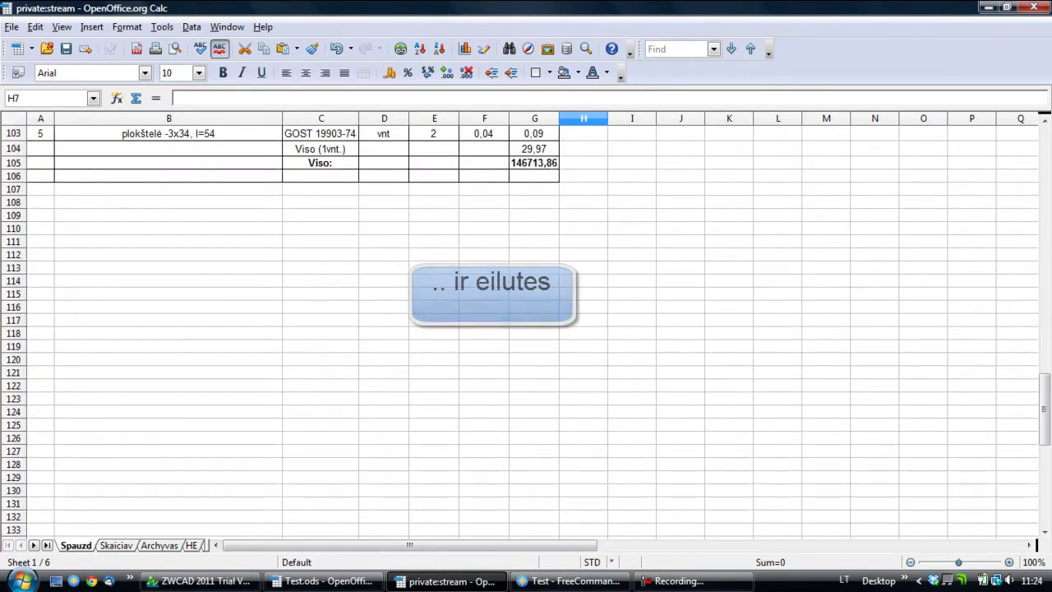
pyautogui.moveTo(14, 189); pyautogui.dragTo(14, 359)
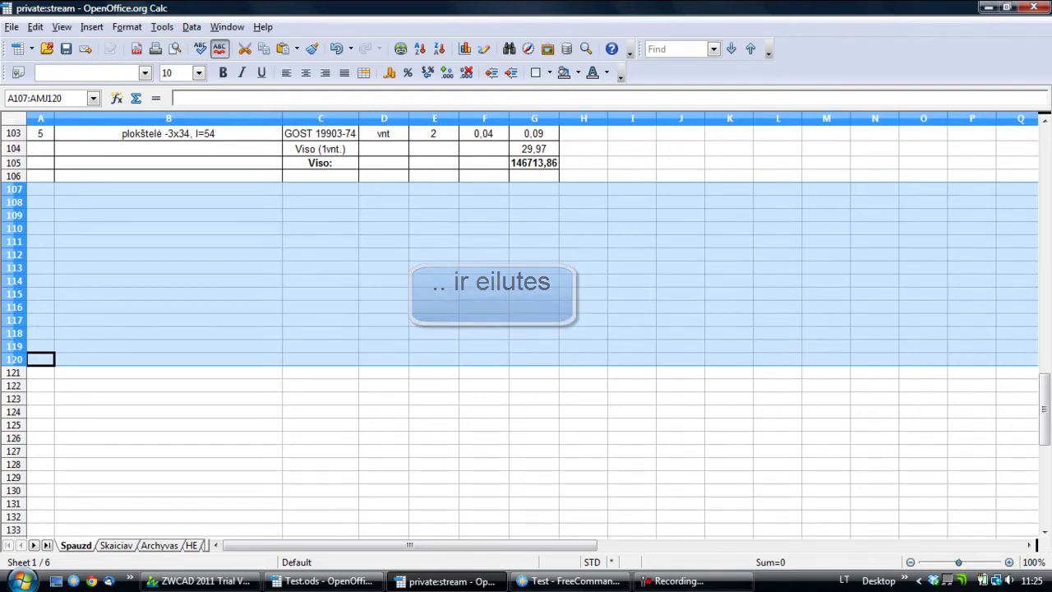
pyautogui.rightClick(8, 230)
pyautogui.click(65, 330)
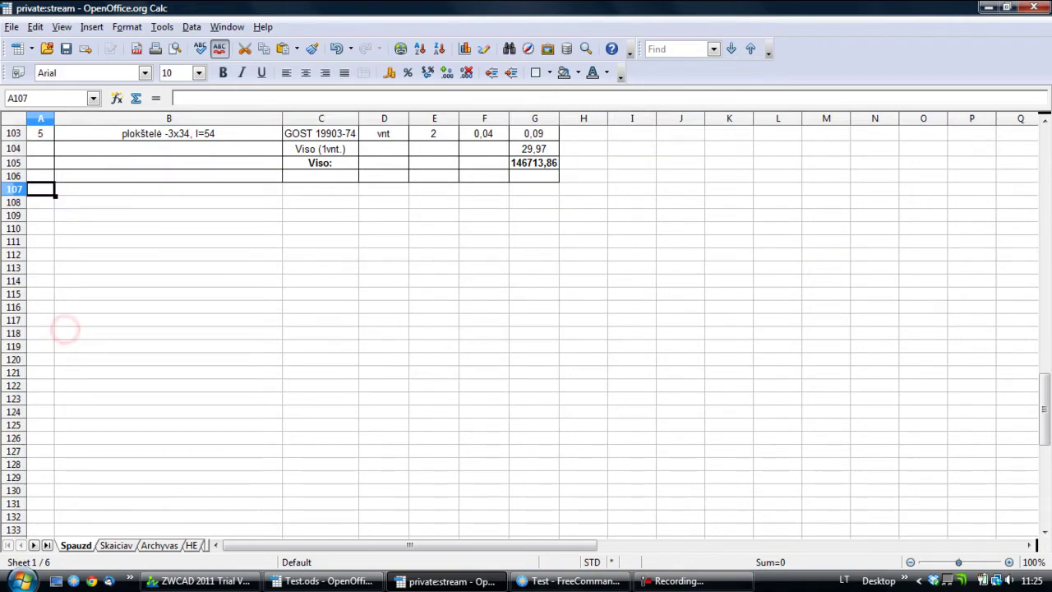
pyautogui.moveTo(1043, 409); pyautogui.dragTo(1044, 140)
pyautogui.click(1035, 9)
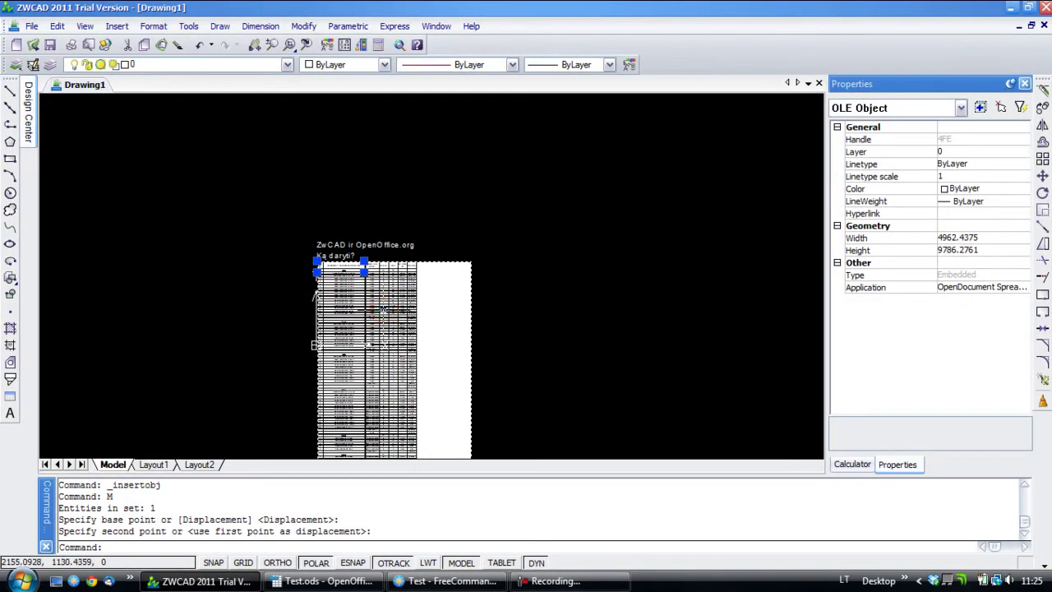
# Open and close the embedded table in Calc so the object shrinks to its trimmed data.
pyautogui.doubleClick(316, 295)
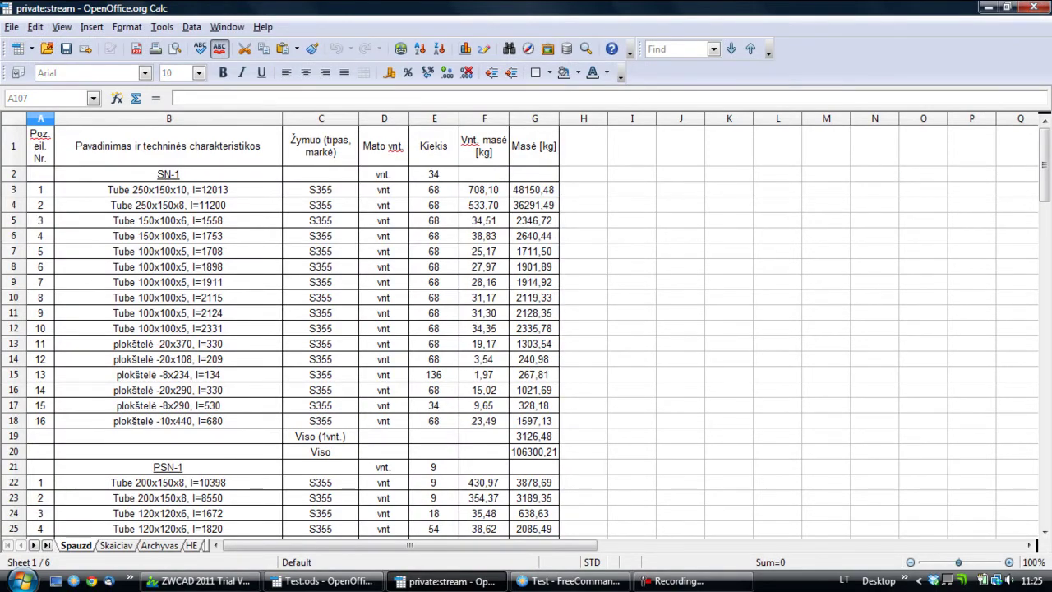
pyautogui.click(1033, 8)
pyautogui.scroll(5, 403, 289)
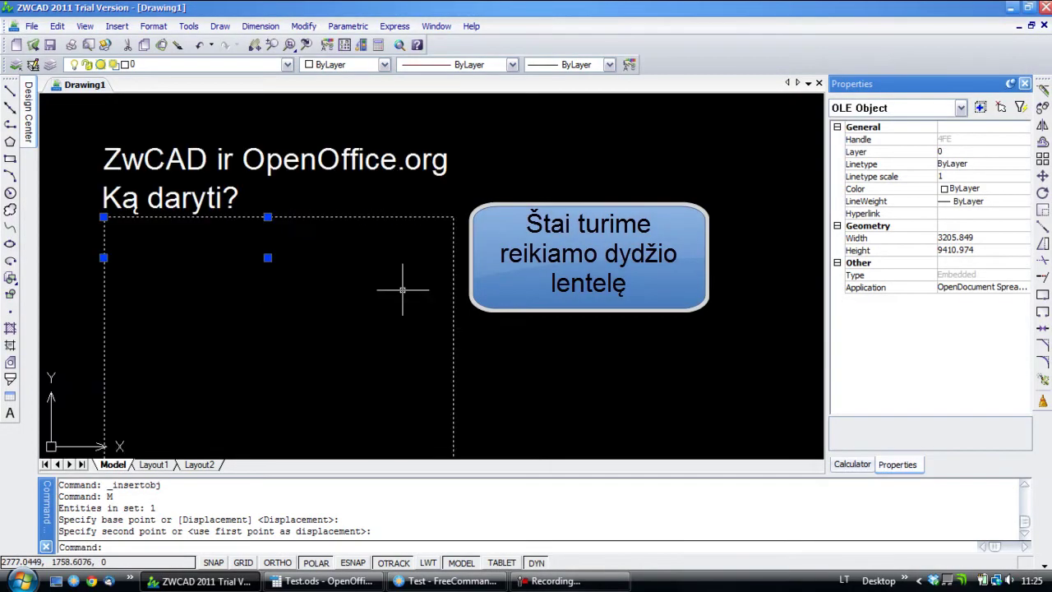
pyautogui.scroll(2, 403, 289)
pyautogui.scroll(-5, 403, 289)
# Bring the table under the title into view and reopen it for editing in Calc.
pyautogui.moveTo(402, 290); pyautogui.dragTo(403, 131, button='middle')
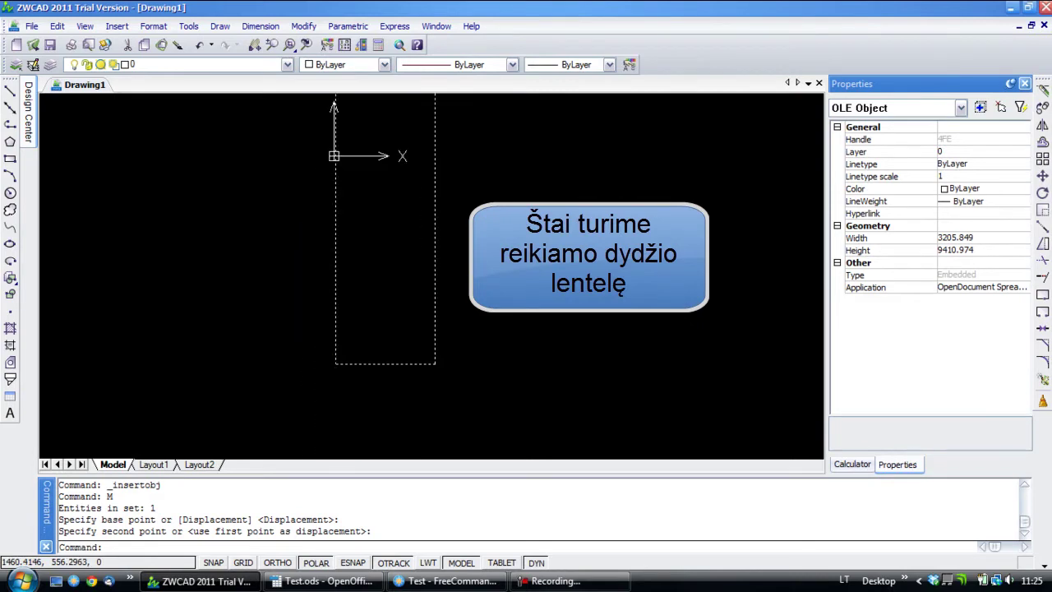
pyautogui.scroll(3, 421, 361)
pyautogui.scroll(3, 421, 361)
pyautogui.scroll(1, 466, 386)
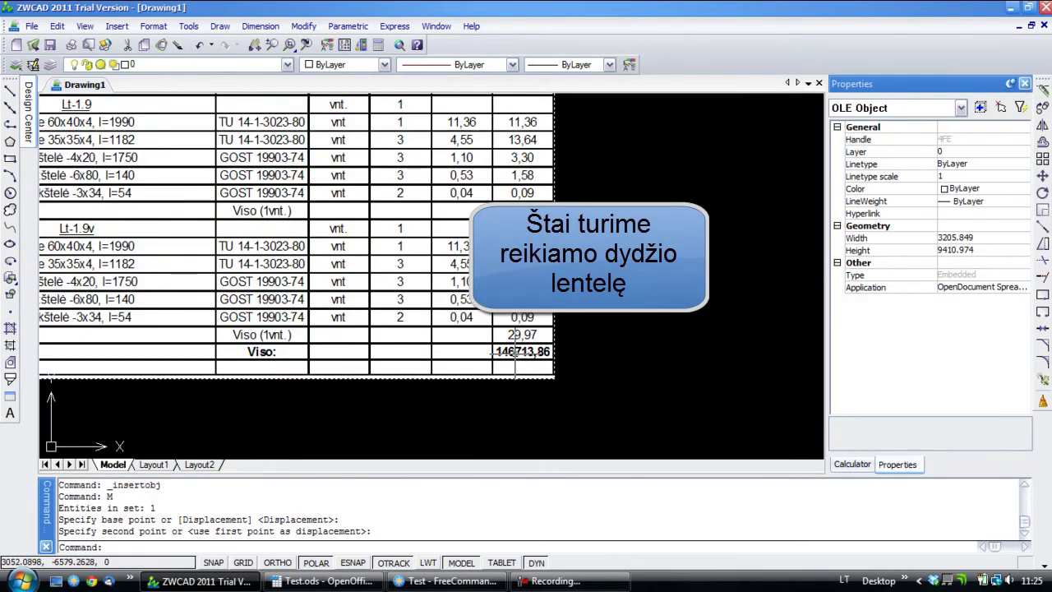
pyautogui.scroll(-3, 516, 352)
pyautogui.scroll(-2, 516, 351)
pyautogui.scroll(-3, 515, 352)
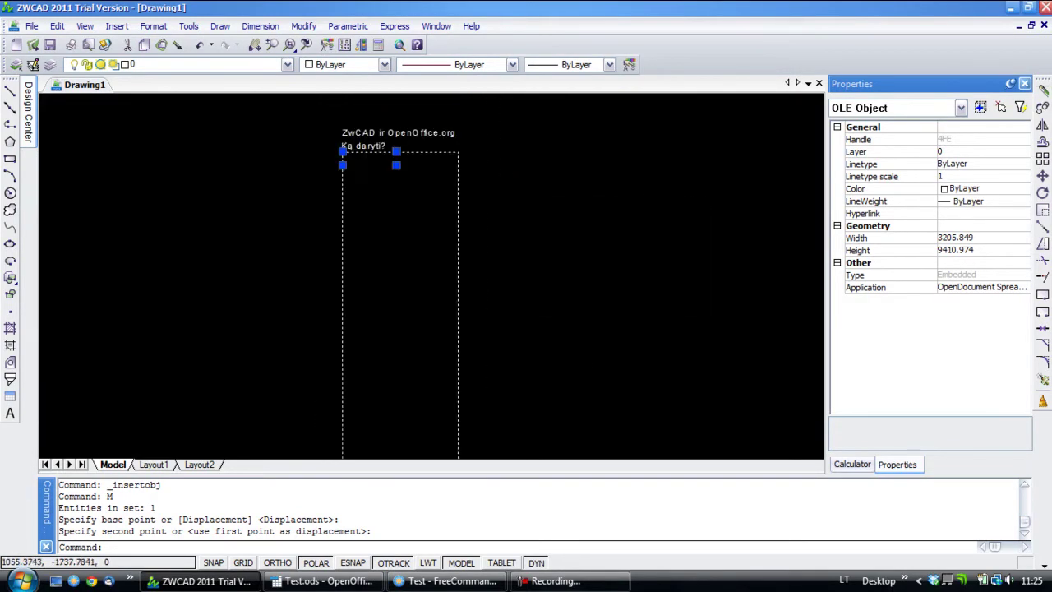
pyautogui.moveTo(339, 249); pyautogui.dragTo(338, 223, button='middle')
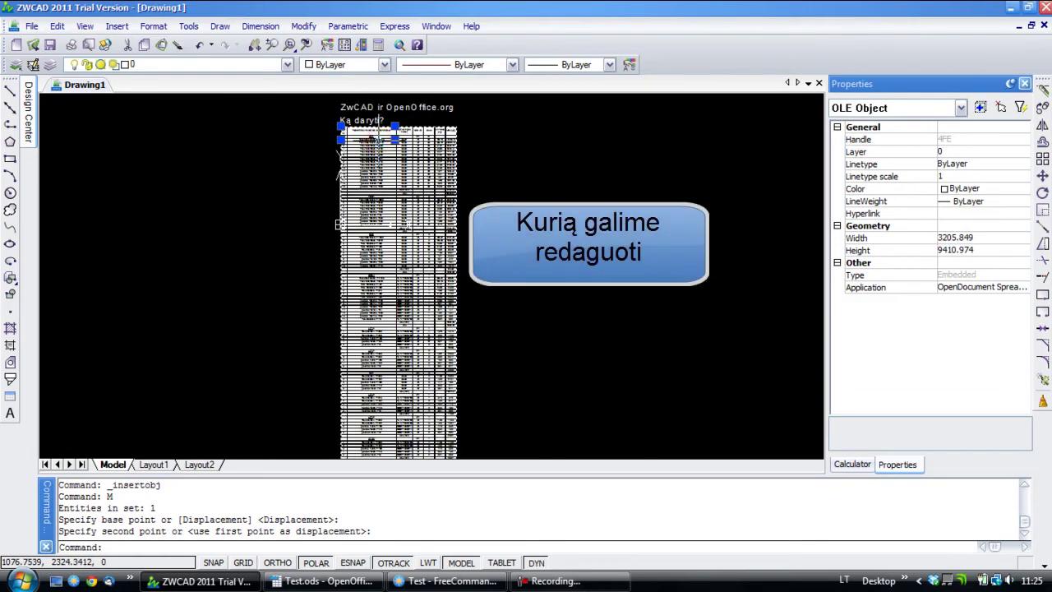
pyautogui.doubleClick(338, 223)
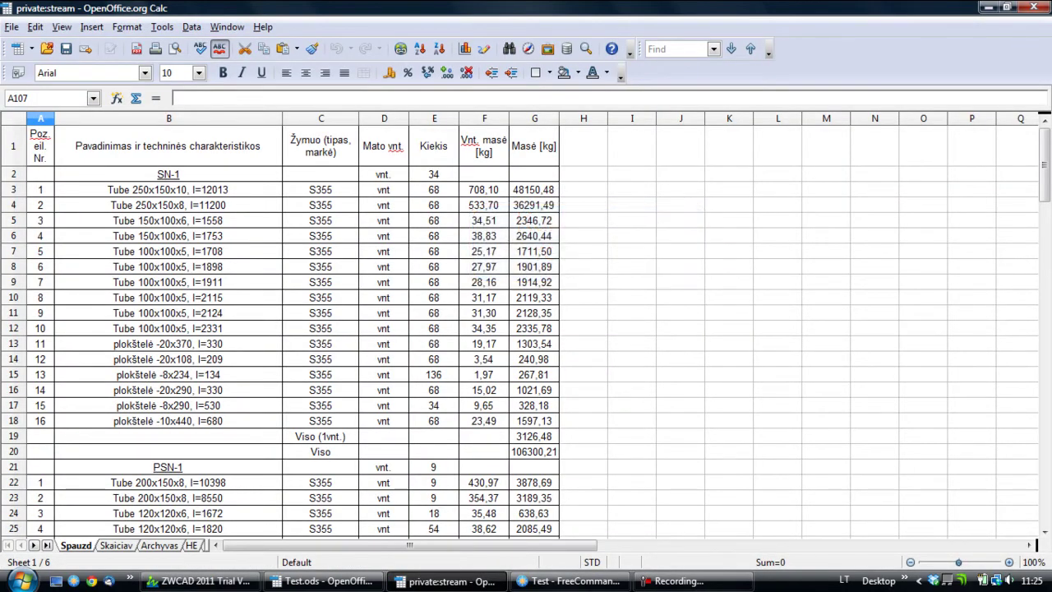
# Insert a new empty row 2 above the SN-1 row.
pyautogui.click(12, 173)
pyautogui.rightClick(12, 174)
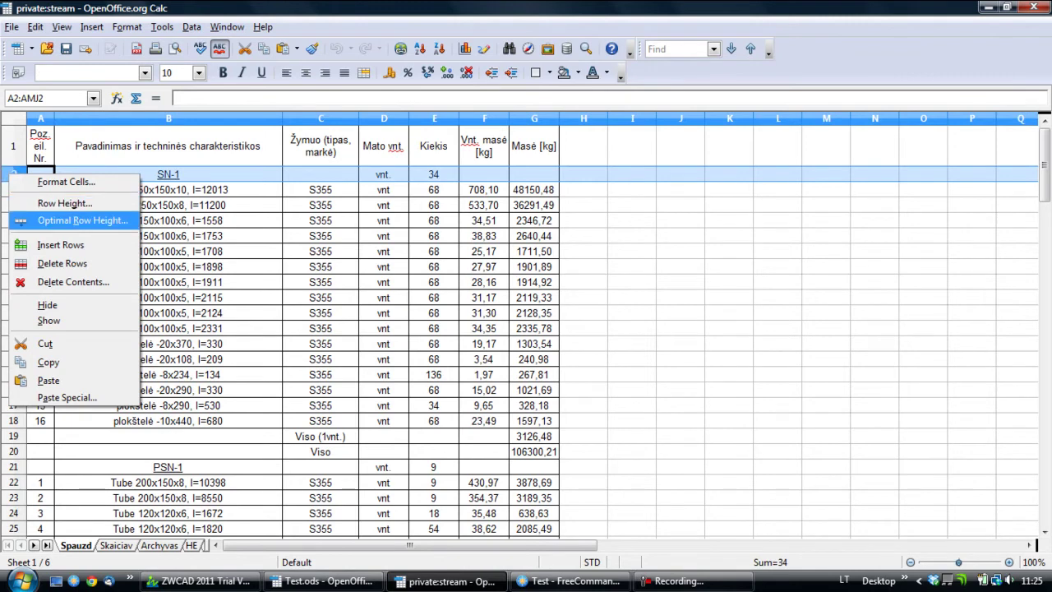
pyautogui.click(71, 244)
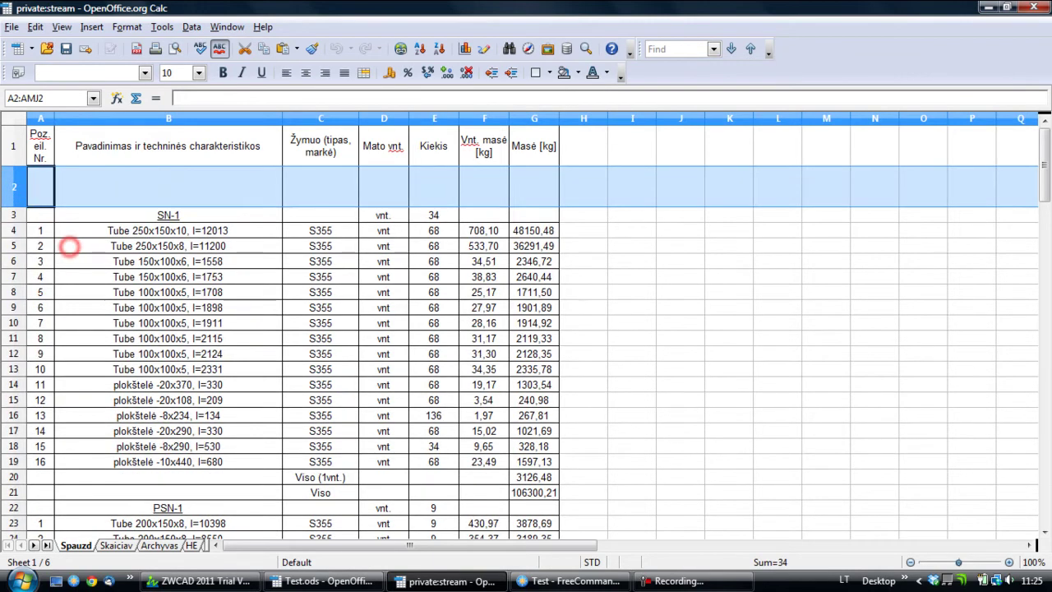
# Enter the heading TESTAS in B2 and make it bold, size 15.
pyautogui.click(99, 185)
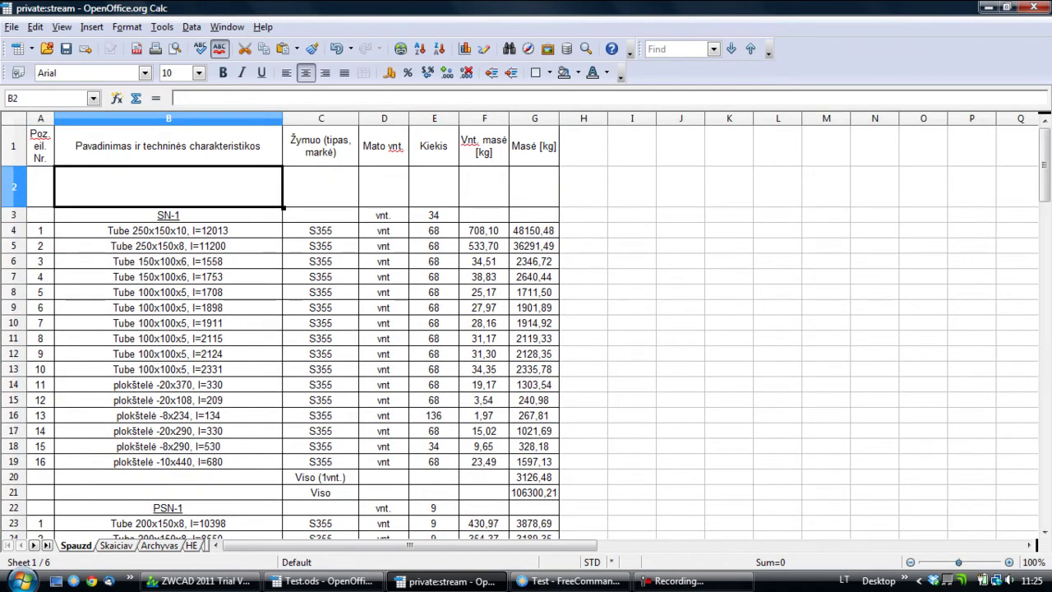
pyautogui.write('TE')
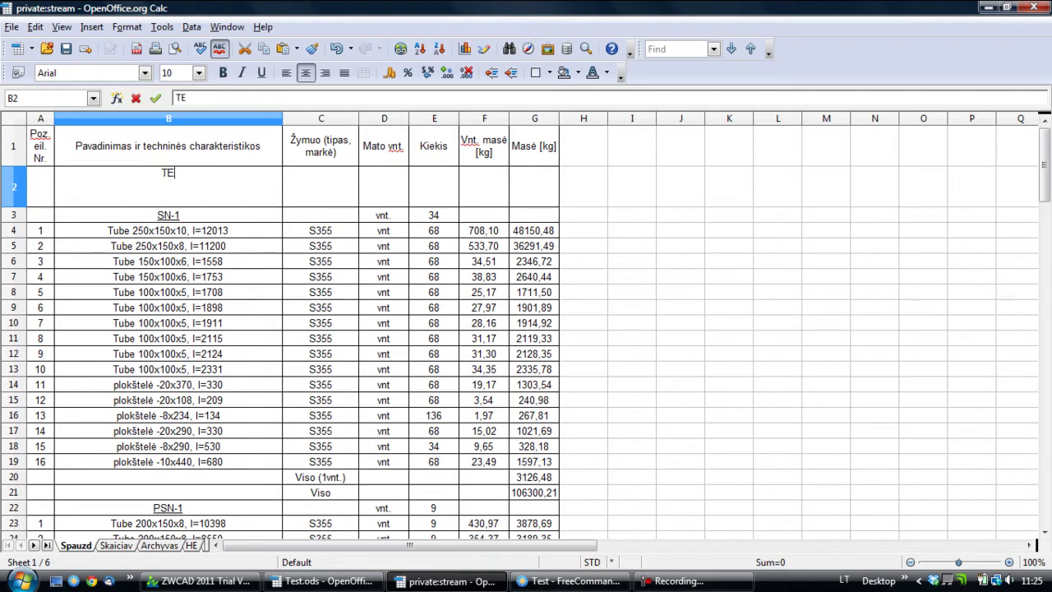
pyautogui.write('STAS')
pyautogui.press('Return')
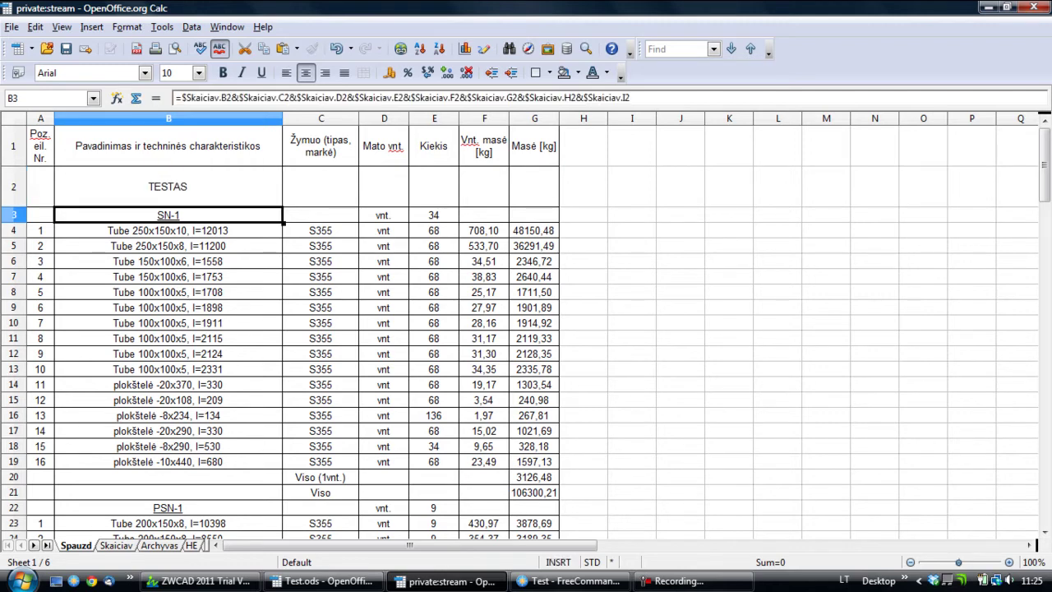
pyautogui.click(166, 186)
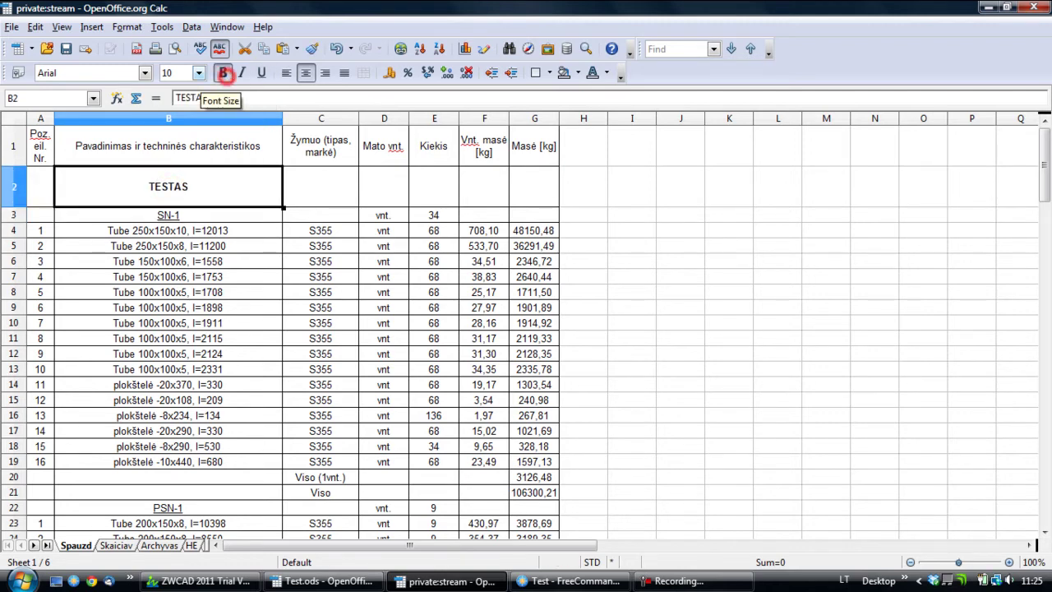
pyautogui.click(198, 72)
pyautogui.click(167, 210)
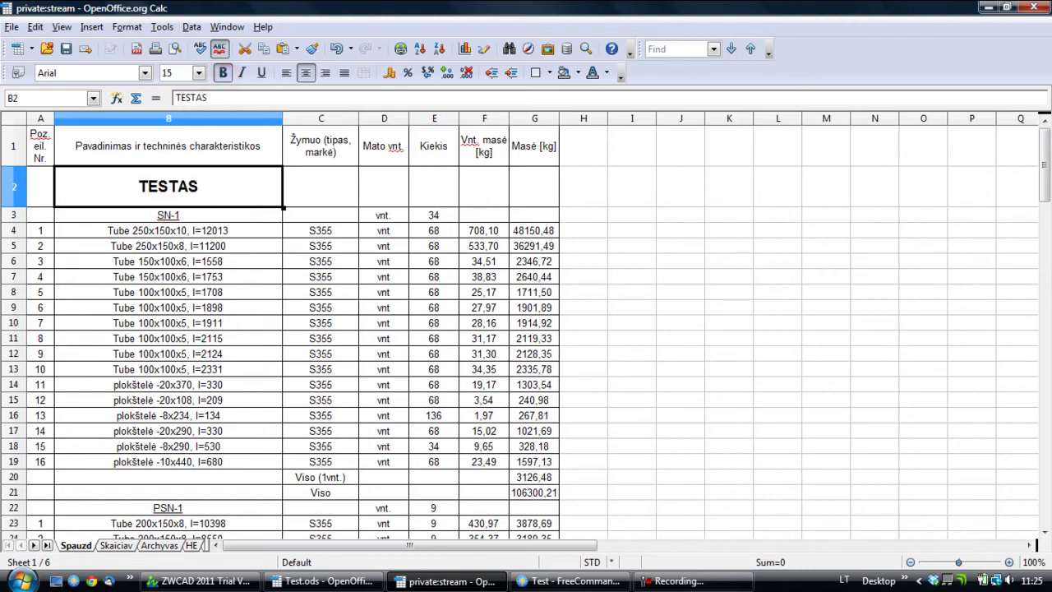
pyautogui.click(321, 178)
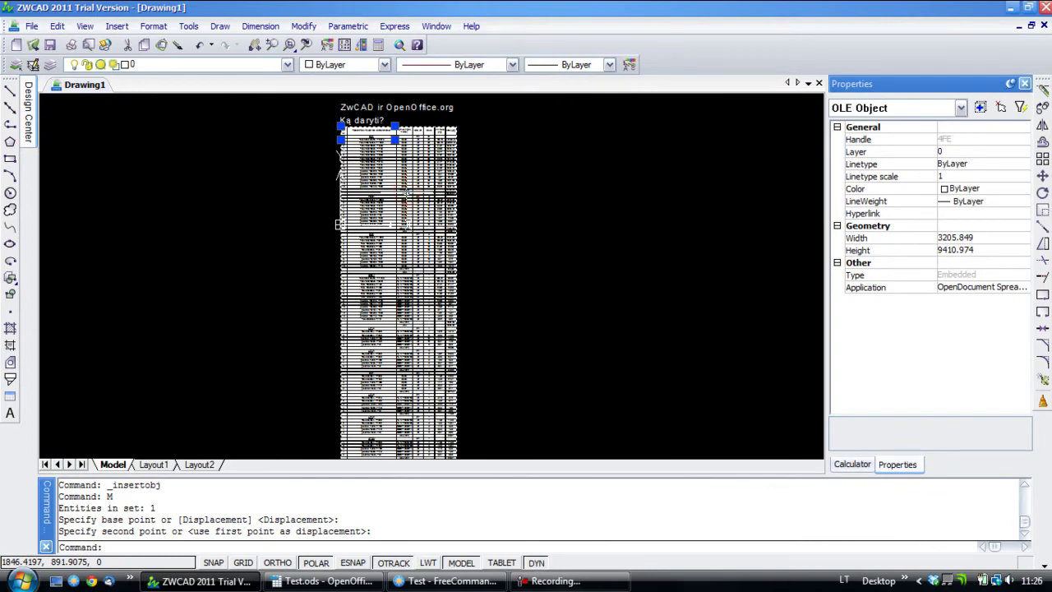
# Reopen and close the embedded table, then zoom and pan to check the new TESTAS row.
pyautogui.doubleClick(405, 191)
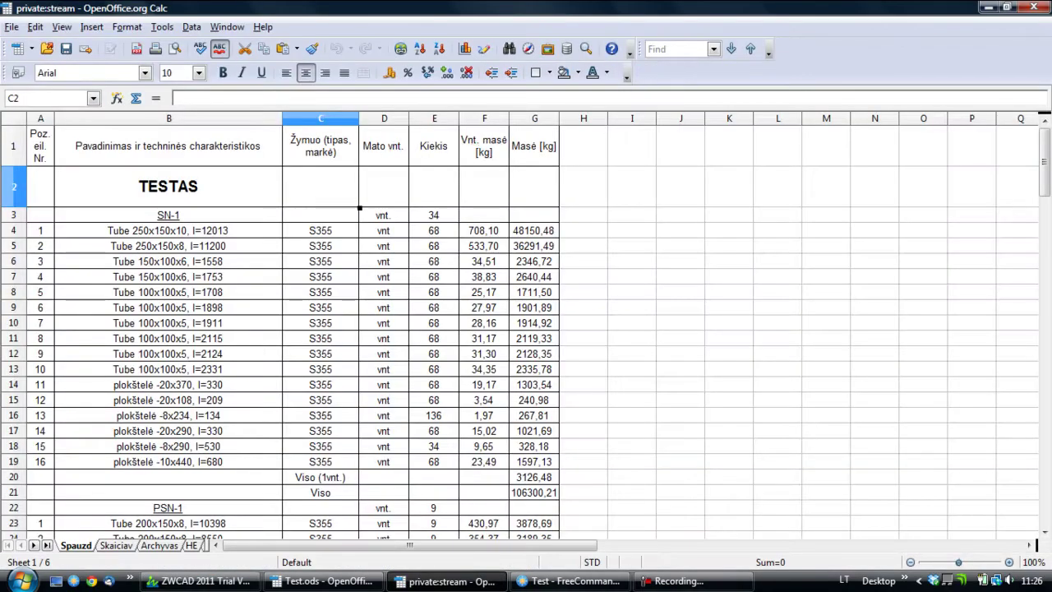
pyautogui.click(1033, 8)
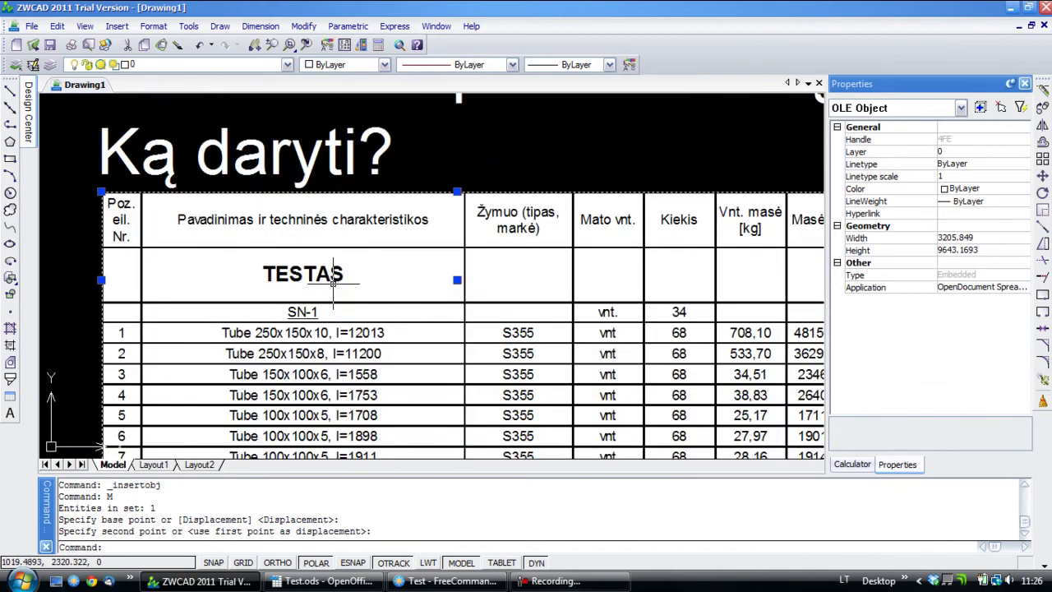
pyautogui.scroll(-3, 411, 345)
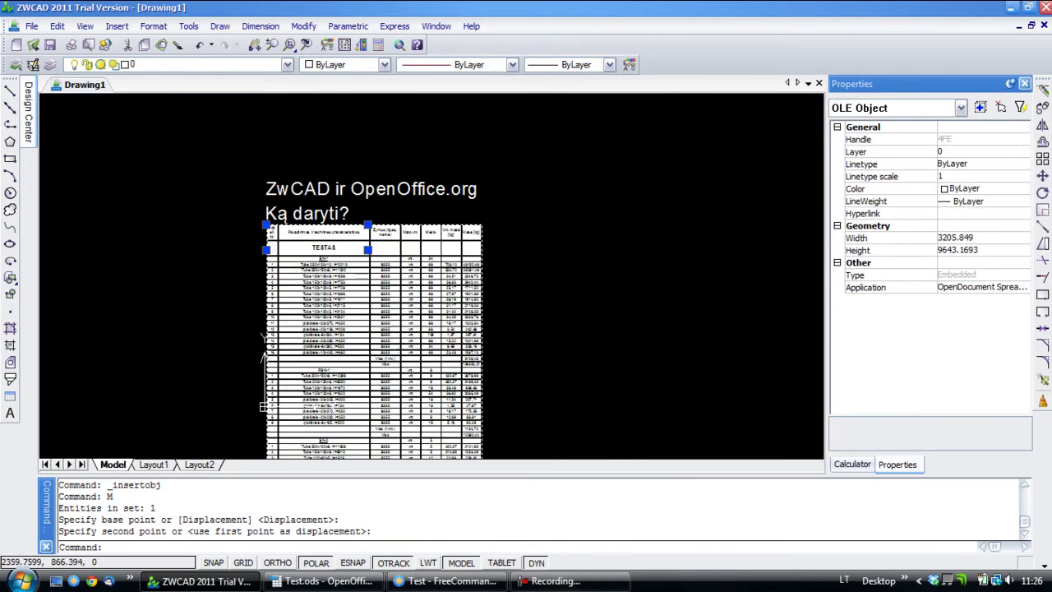
pyautogui.scroll(-1, 411, 345)
pyautogui.moveTo(362, 246); pyautogui.dragTo(413, 274, button='middle')
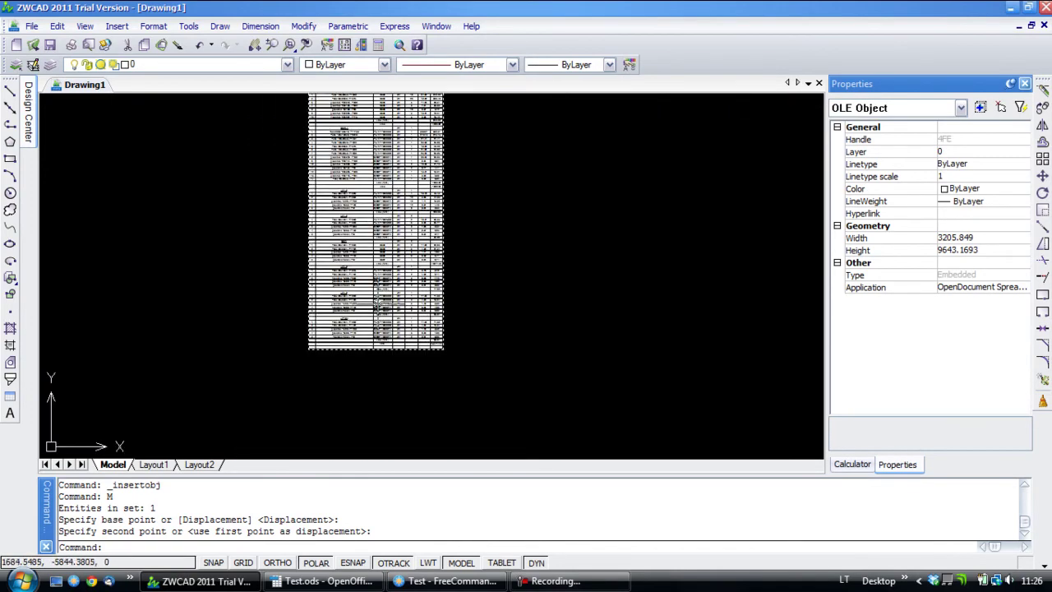
pyautogui.scroll(2, 402, 247)
pyautogui.scroll(1, 533, 406)
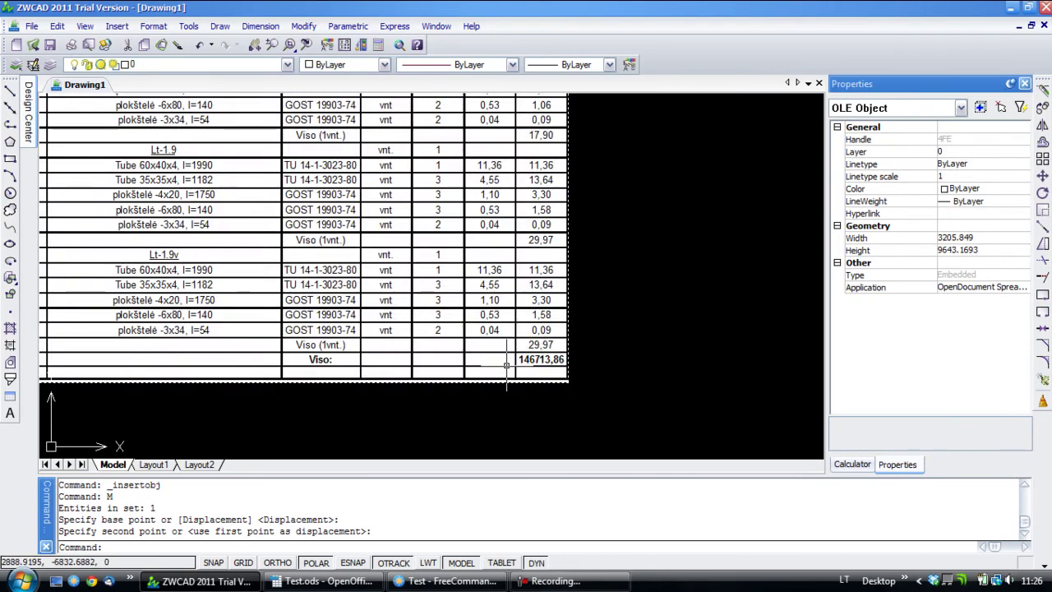
pyautogui.scroll(-2, 525, 286)
pyautogui.scroll(-5, 428, 292)
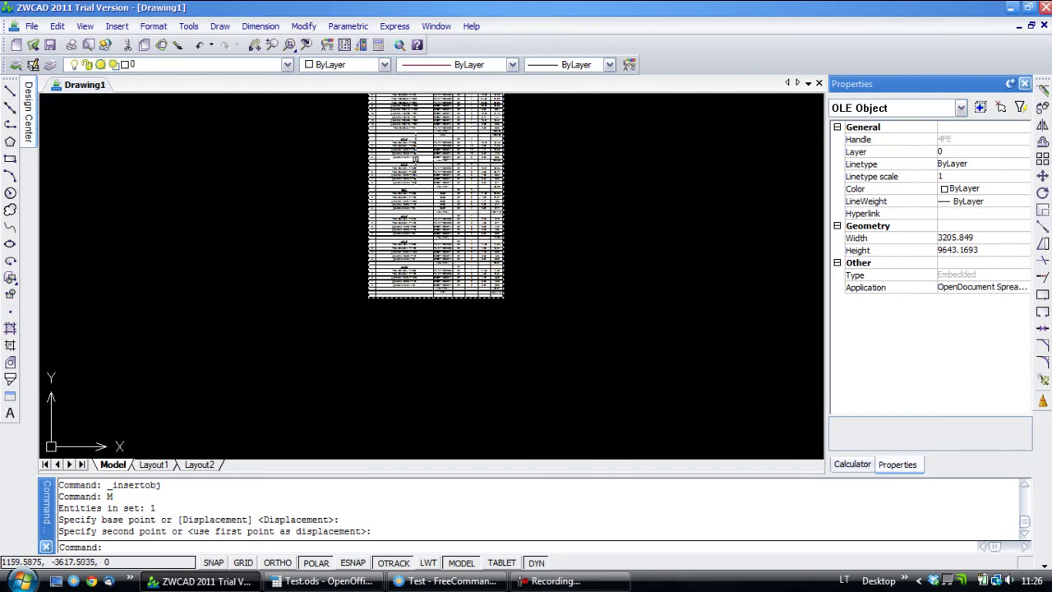
pyautogui.scroll(3, 396, 373)
pyautogui.scroll(-3, 435, 205)
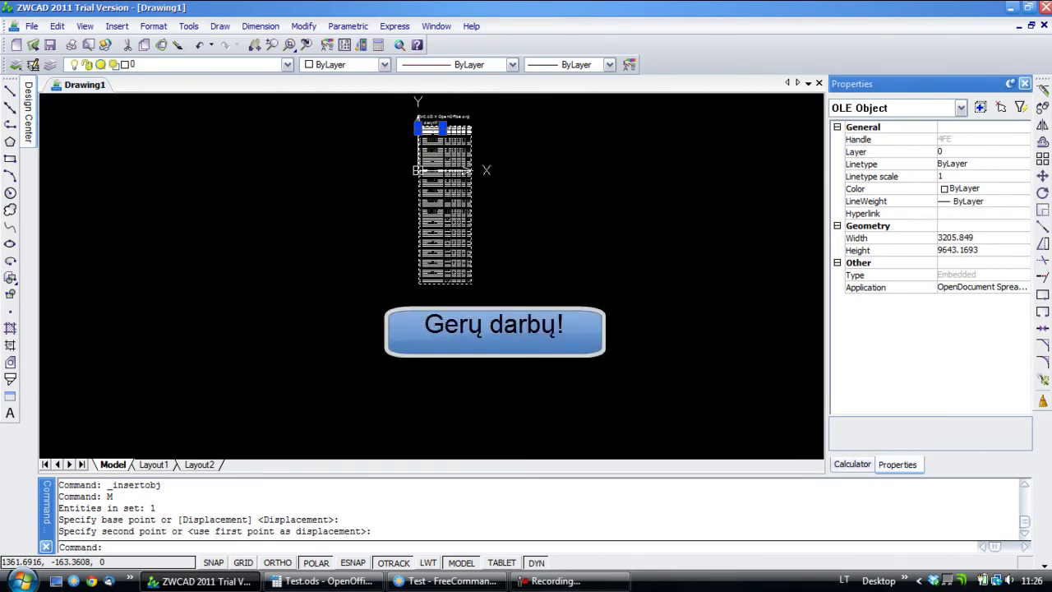